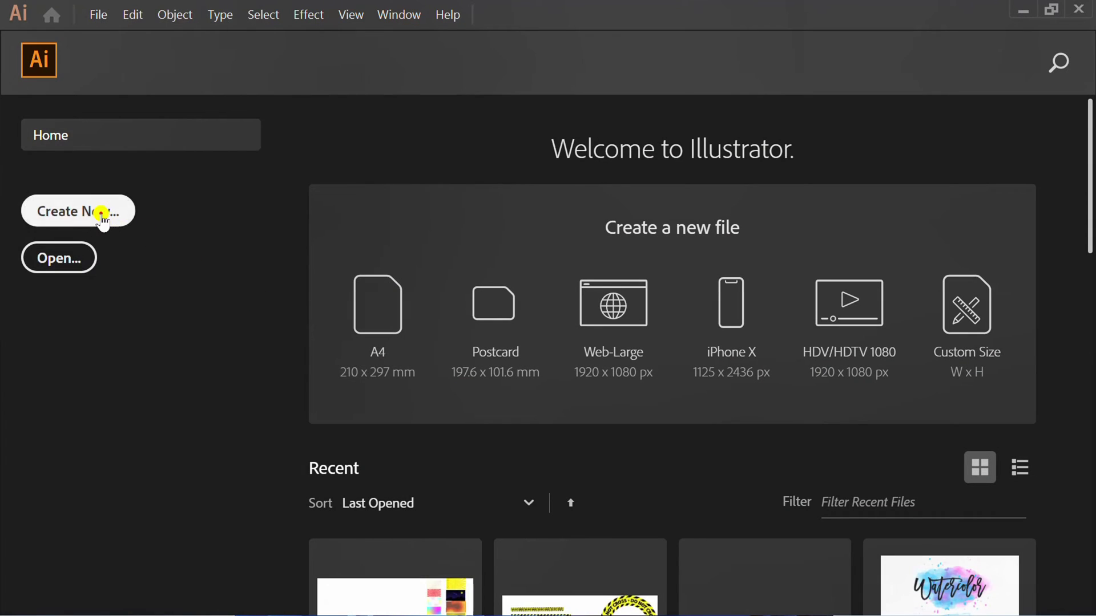
Create a new 1280 × 720 pt document from the Home screen
left_click(102, 212)
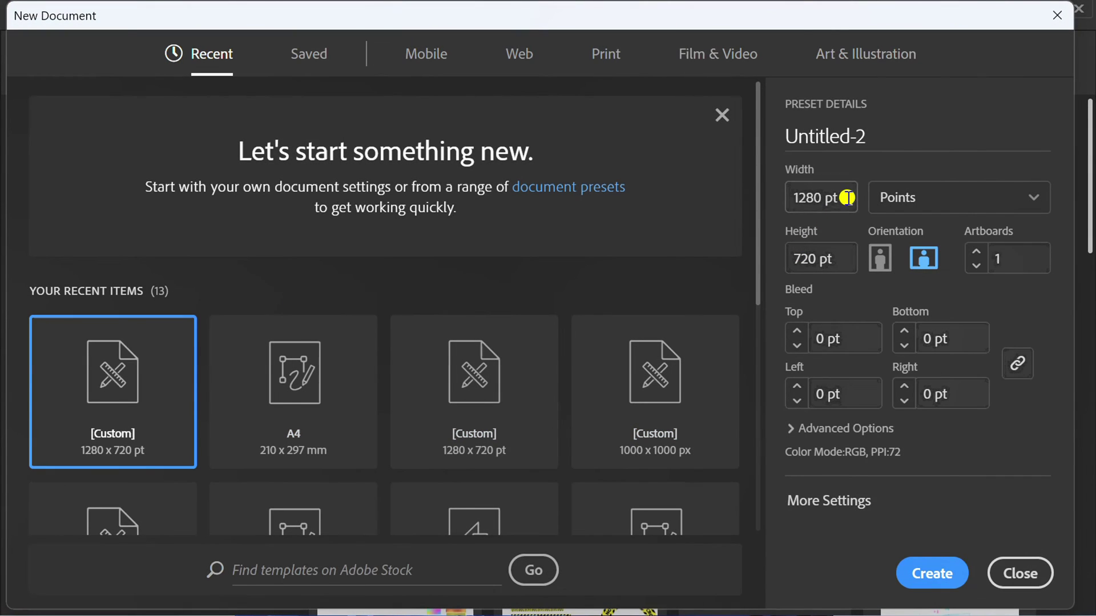
left_click(849, 197)
left_click(850, 262)
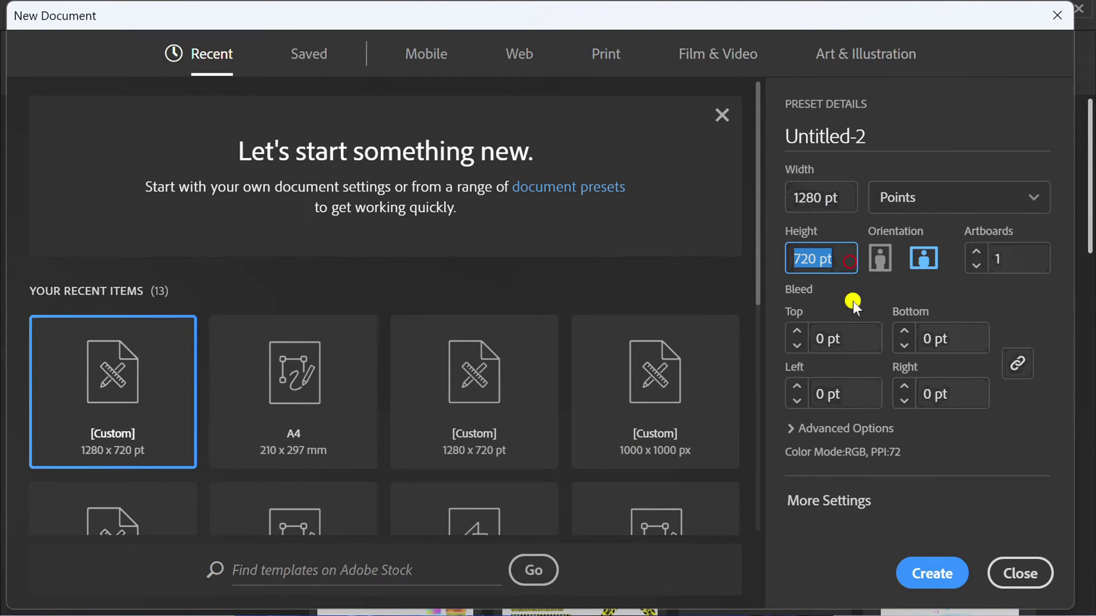
left_click(932, 574)
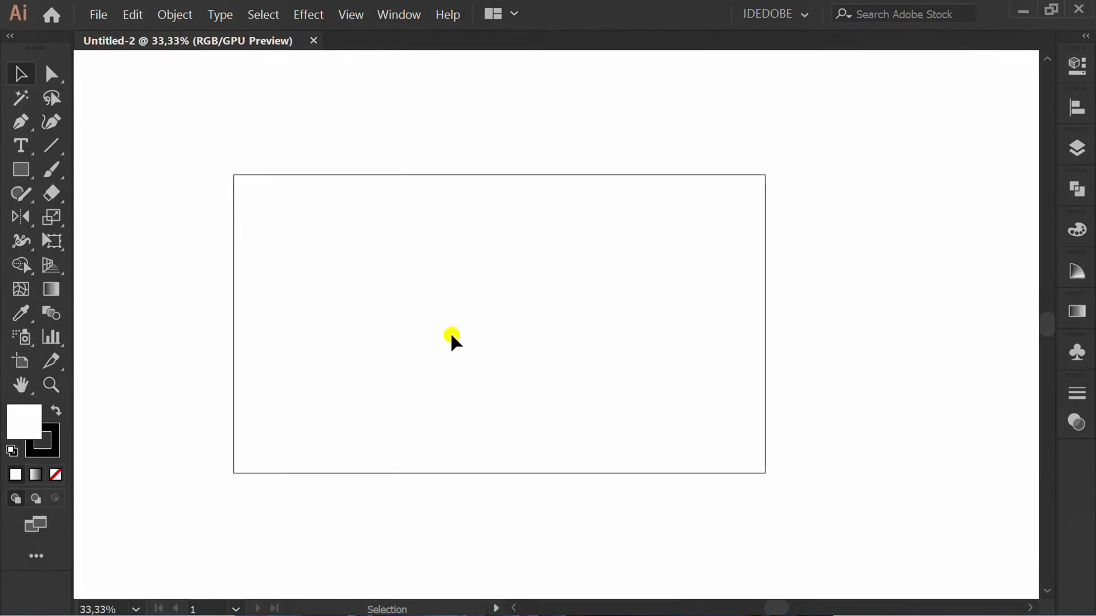
Draw an artboard-sized rectangle with a dark grey fill and no stroke
left_click_drag(26, 169, 127, 169)
left_click_drag(256, 210, 765, 472)
left_click(1077, 65)
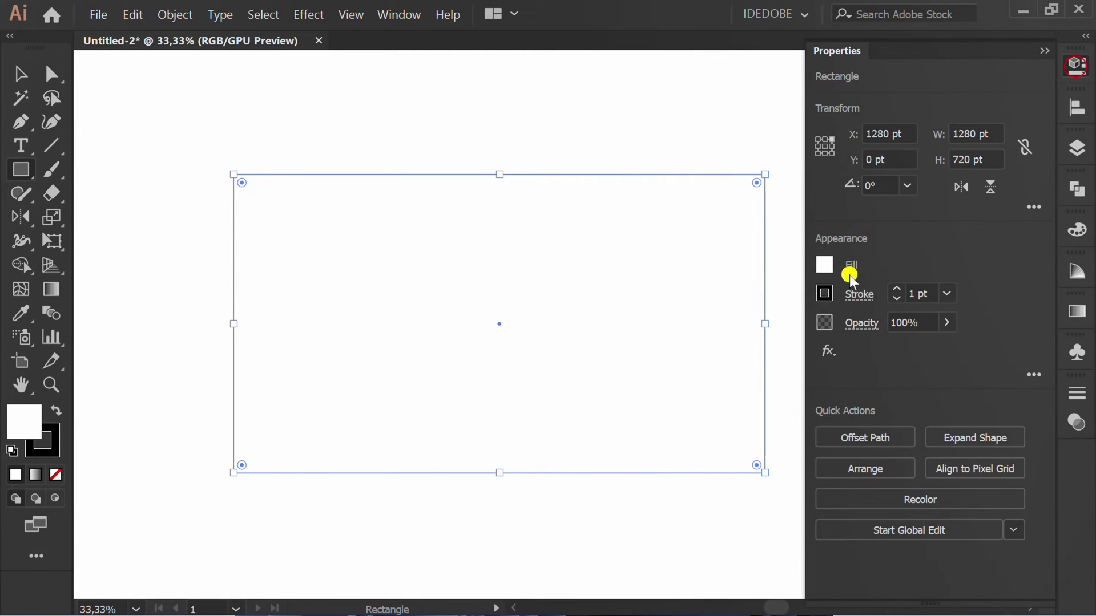
left_click(822, 265)
left_click(647, 411)
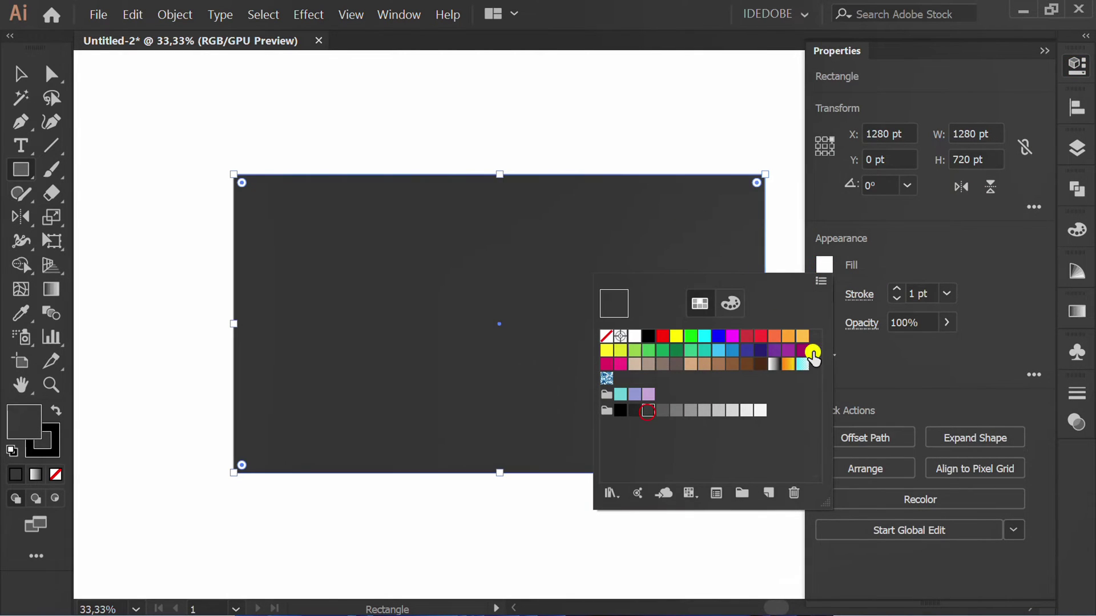
left_click(826, 294)
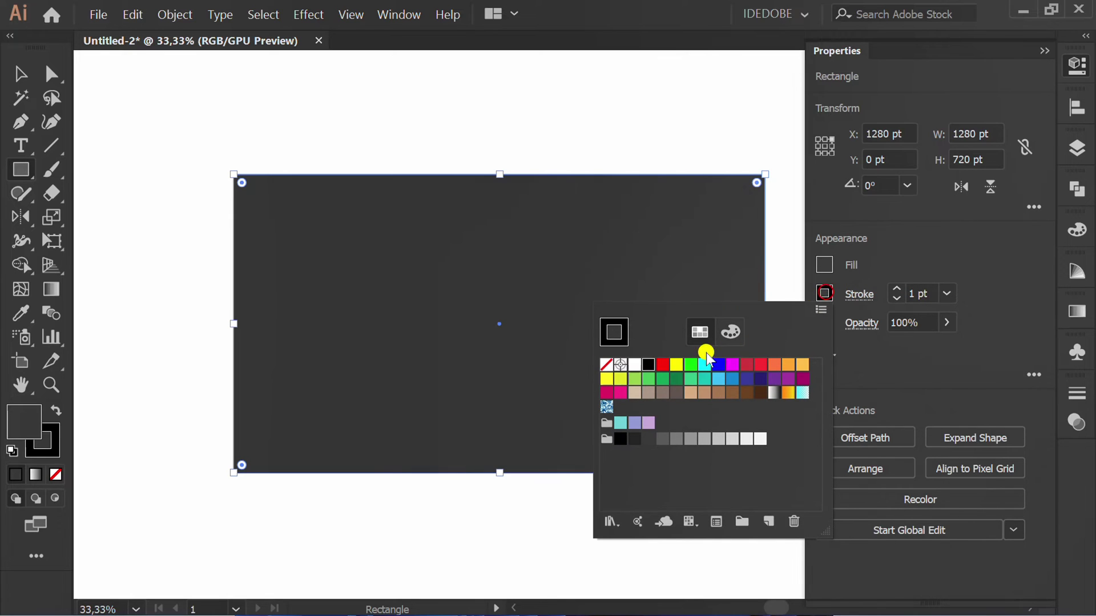
left_click(606, 364)
left_click(959, 254)
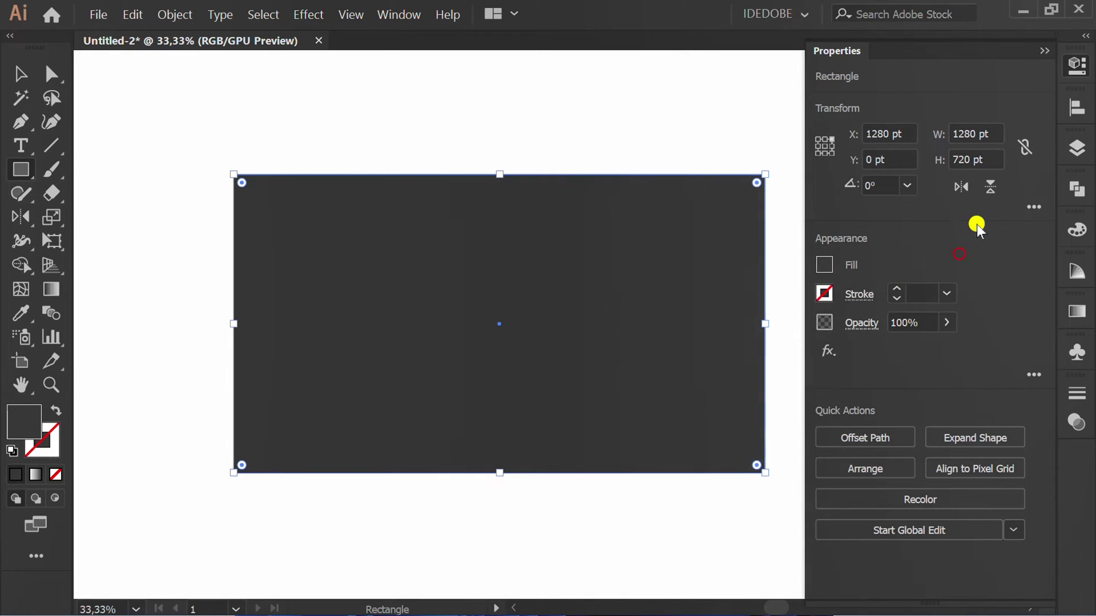
left_click(1046, 52)
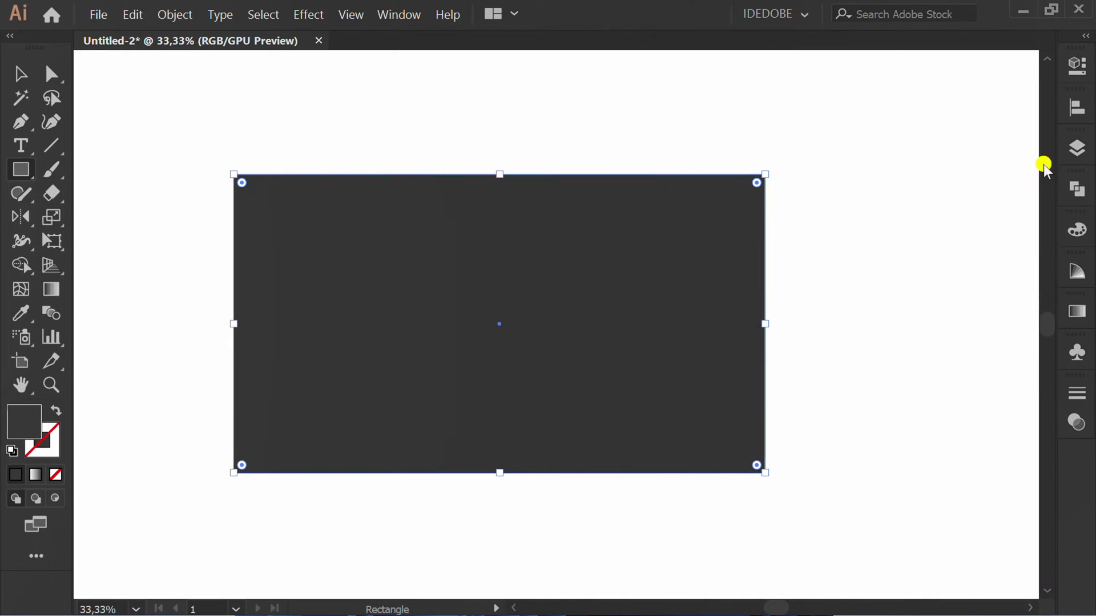
Lock Layer 1 and add a new layer above it
key("F7")
left_click(801, 162)
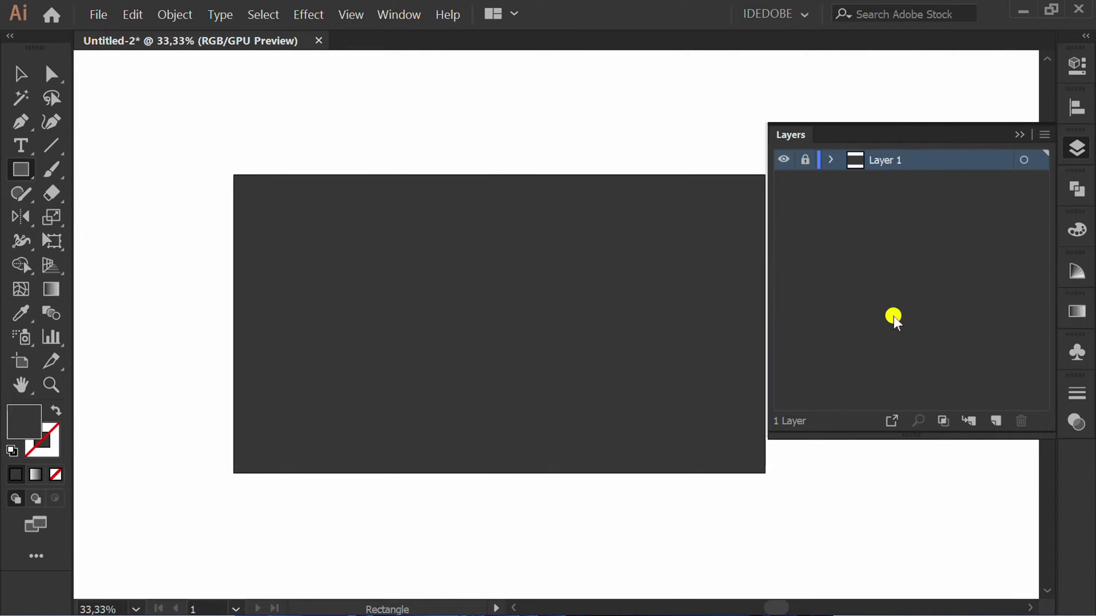
left_click(996, 423)
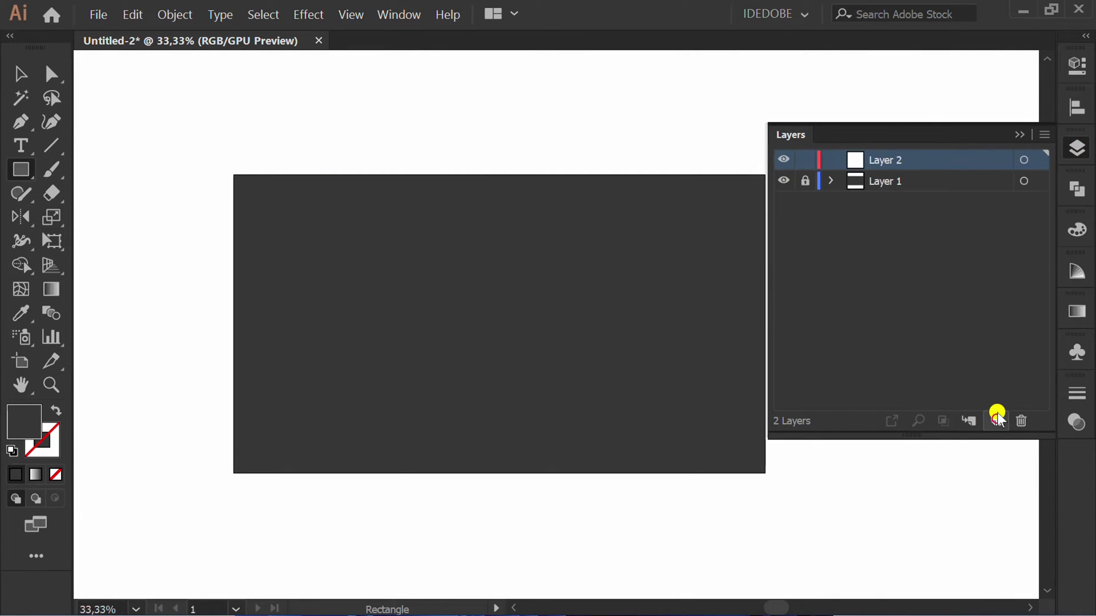
left_click(1022, 130)
scroll(398, 337, "up", 1)
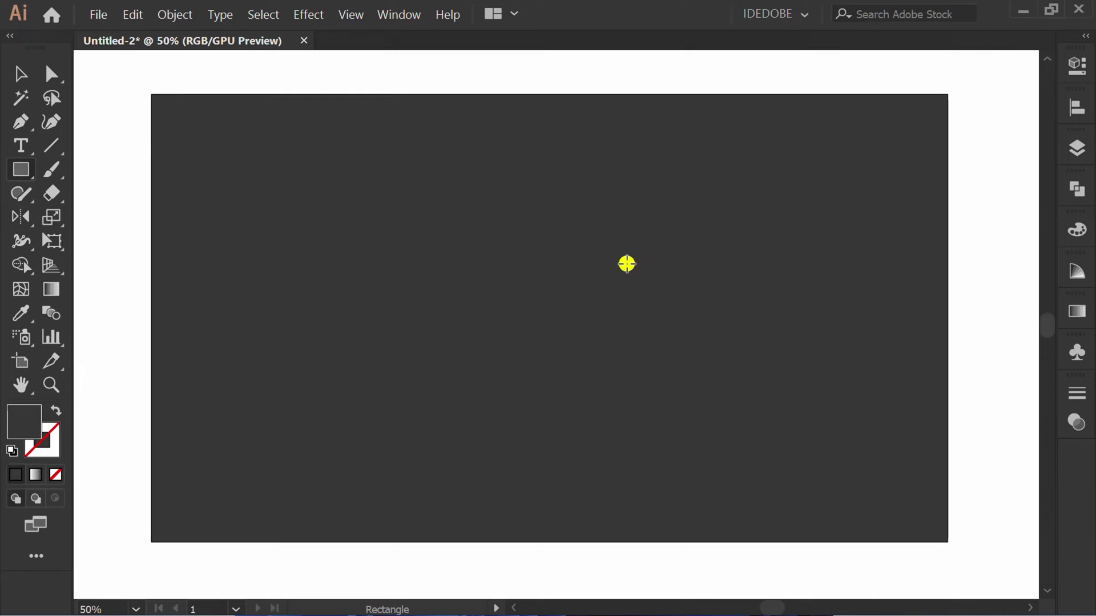
With nothing selected, set the default fill to None and the stroke to the tan swatch
left_click(1076, 68)
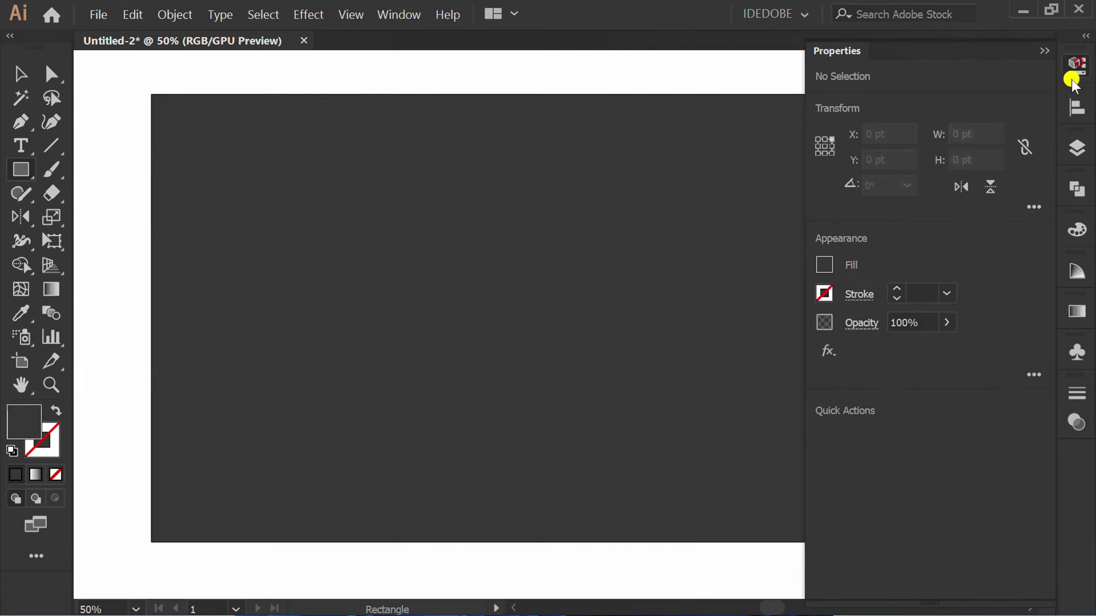
left_click(825, 264)
left_click(607, 337)
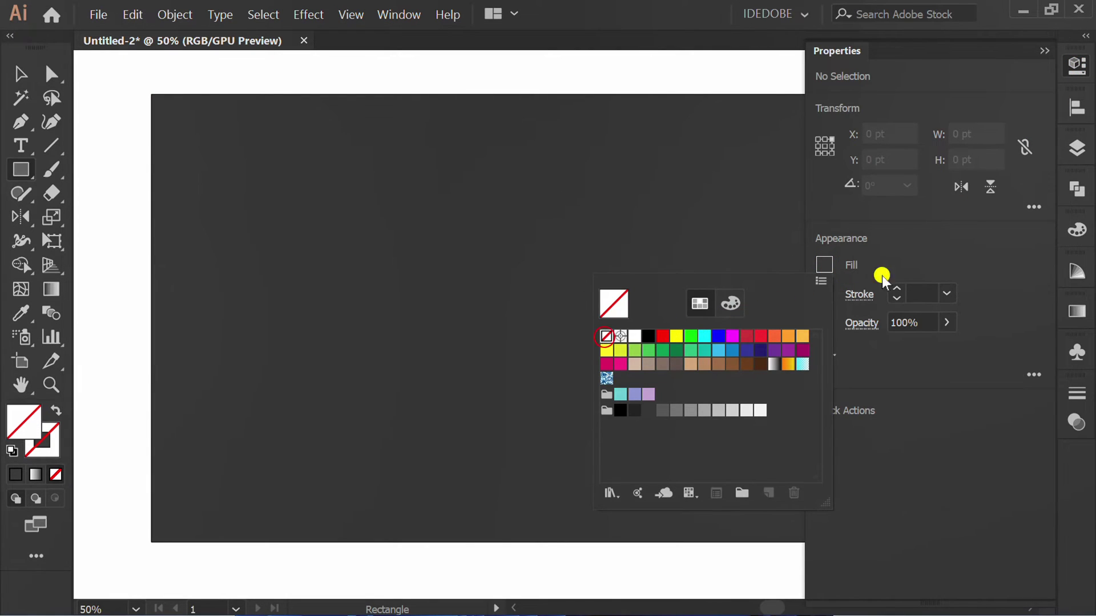
left_click(825, 294)
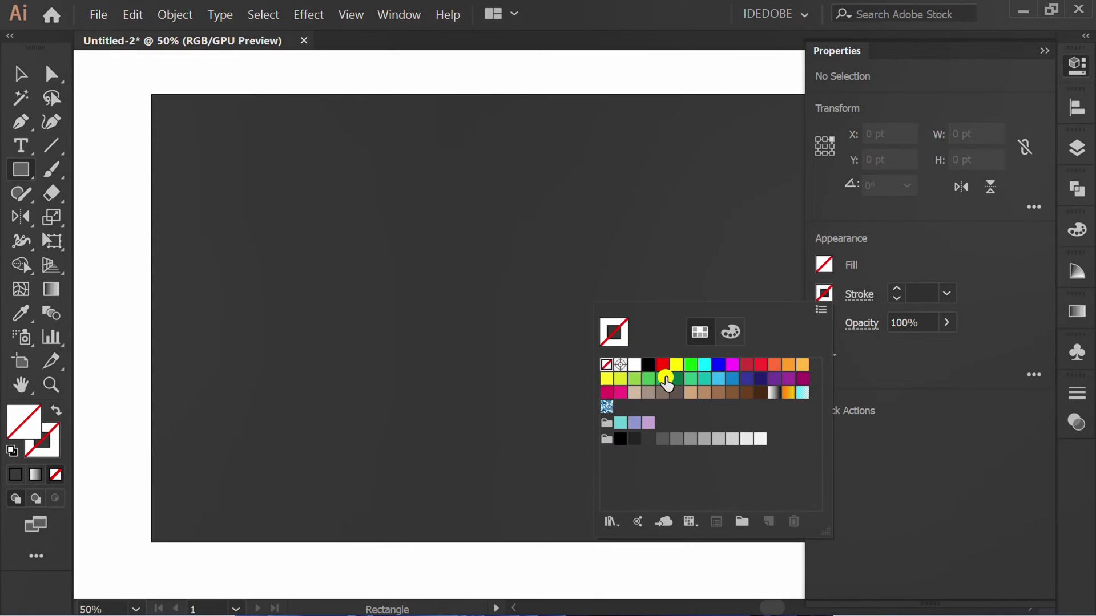
left_click(635, 394)
left_click(938, 260)
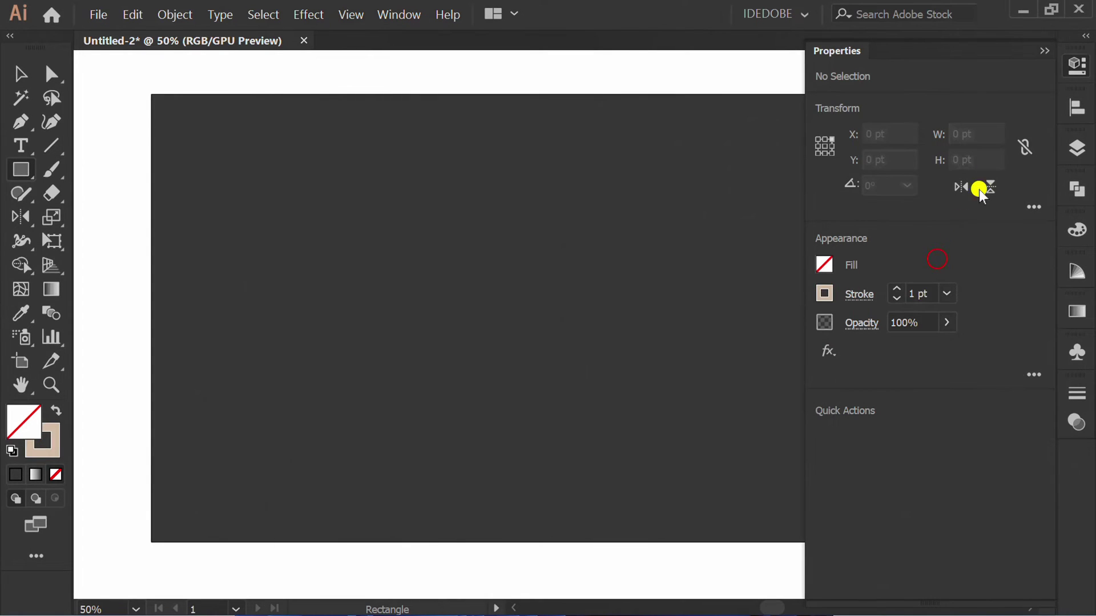
left_click(1046, 53)
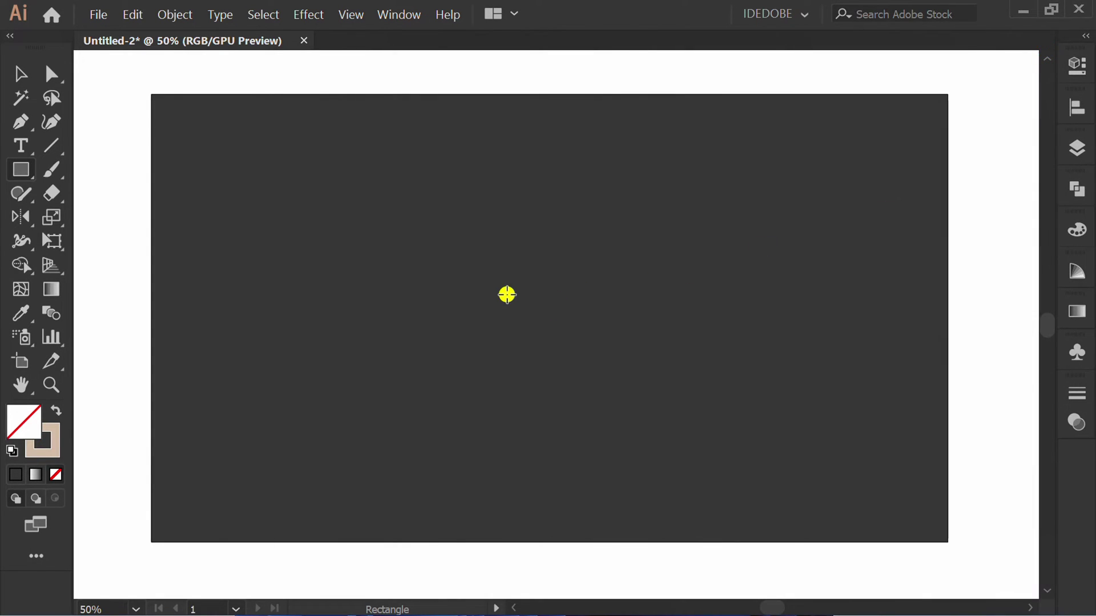
Create a 75 × 150 pt rectangle with the Rectangle Tool
left_click(507, 295)
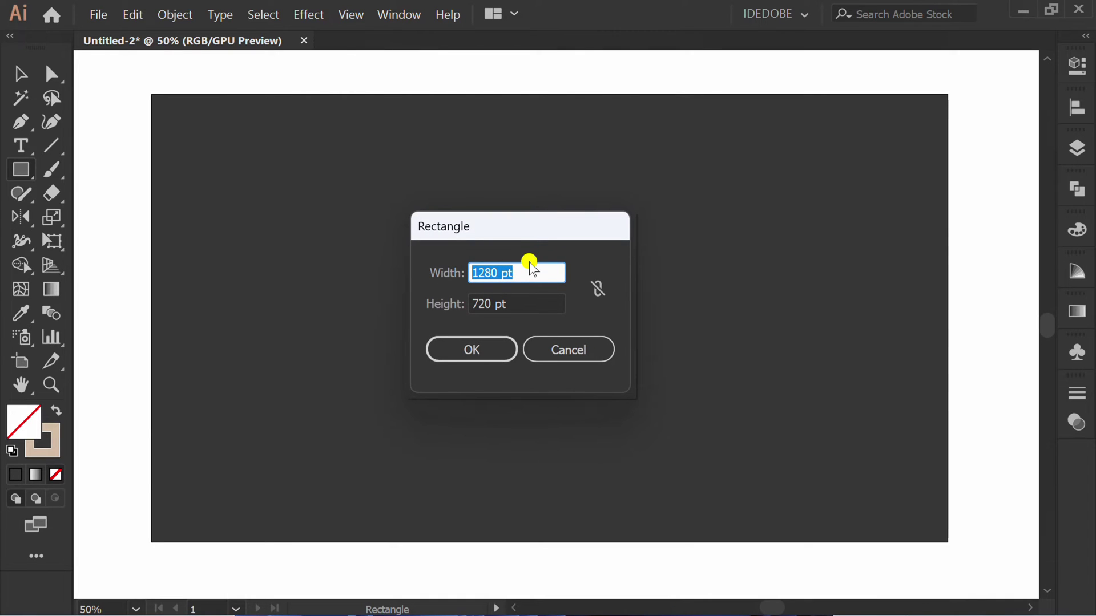
type("75")
key("Tab")
type("150")
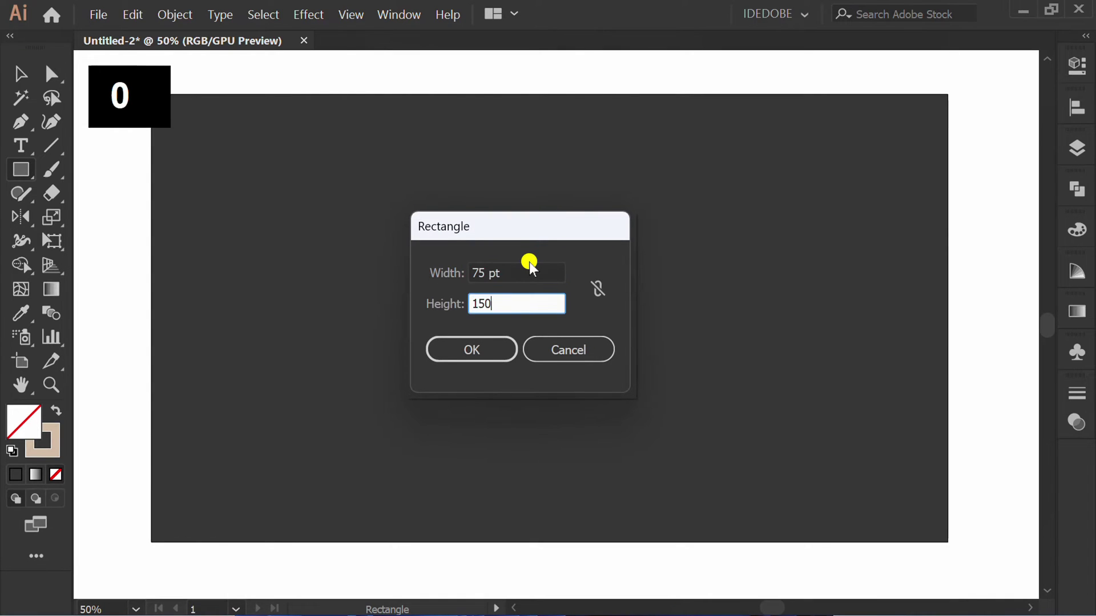
left_click(490, 363)
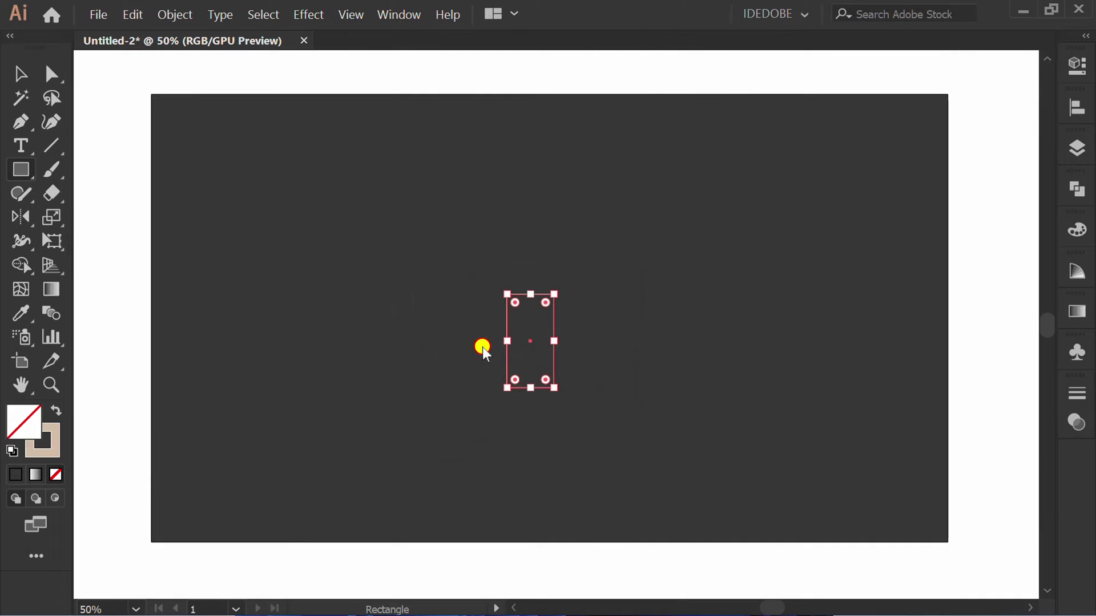
scroll(547, 369, "up", 3)
Round the rectangle's corners fully into a pill and give it a 10 pt stroke
key("a")
left_click_drag(434, 160, 548, 296)
key("v")
left_click(640, 332)
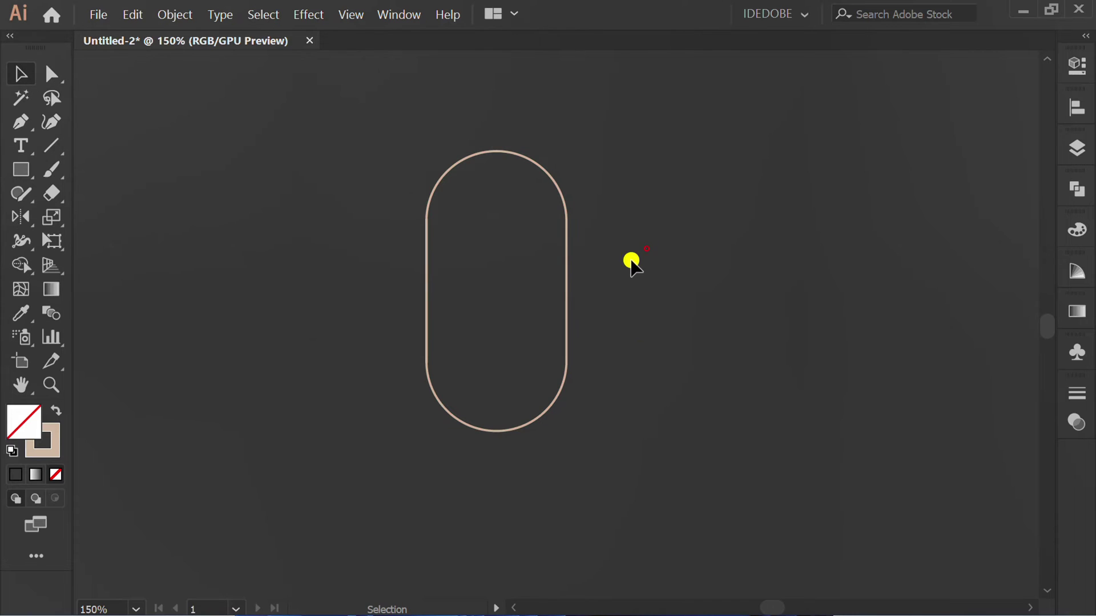
left_click_drag(644, 247, 537, 309)
left_click(1073, 68)
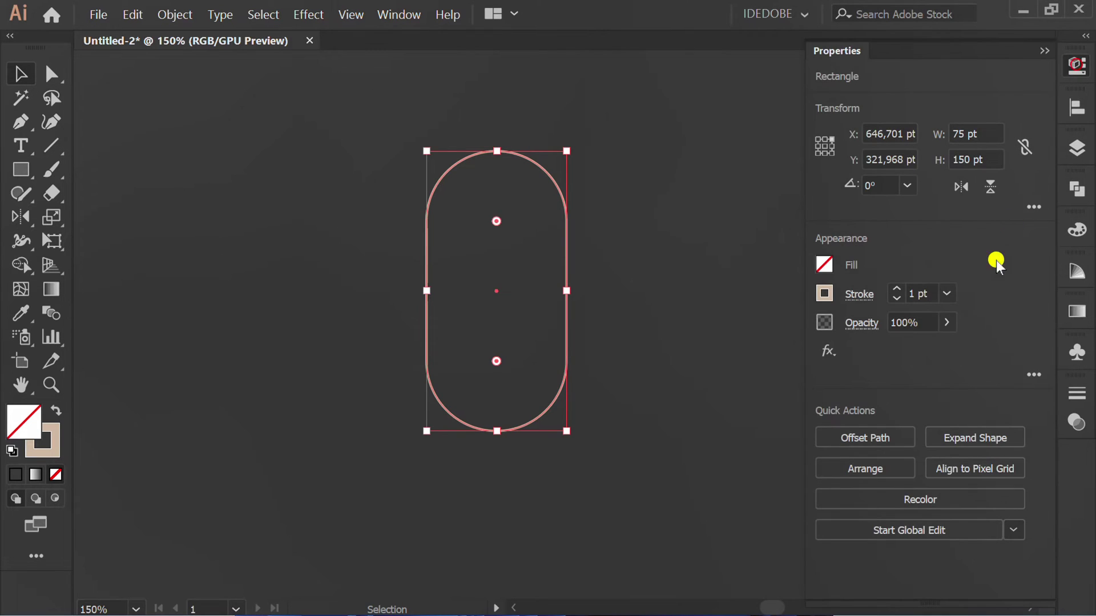
scroll(934, 292, "up", 6)
scroll(934, 293, "up", 3)
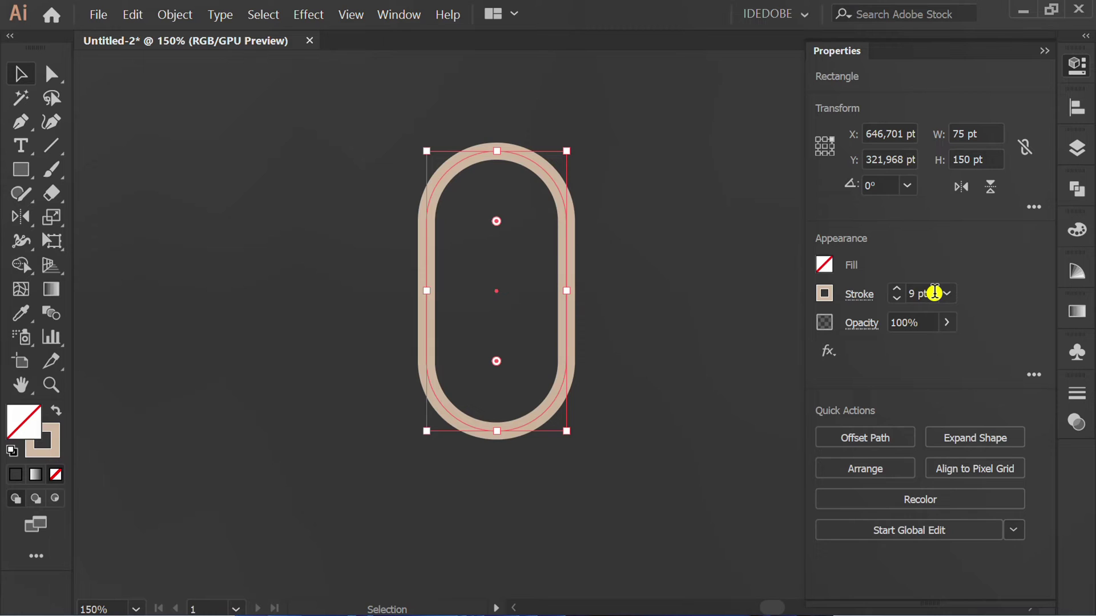
left_click(1045, 49)
Add a -25 pt Offset Path copy inside the pill
left_click(175, 14)
mouse_move(337, 459)
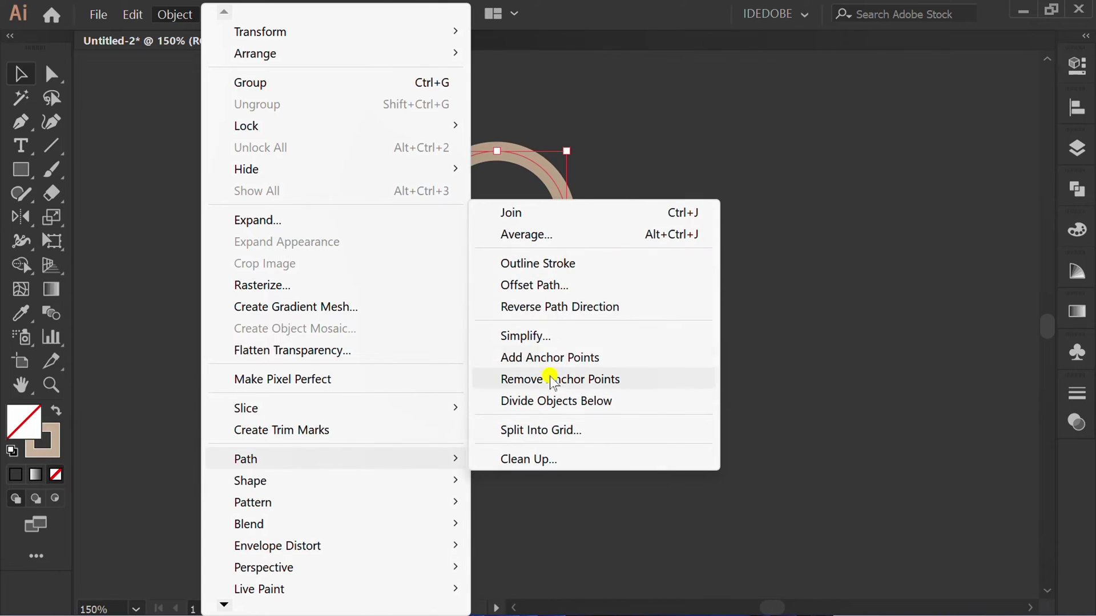
left_click(600, 285)
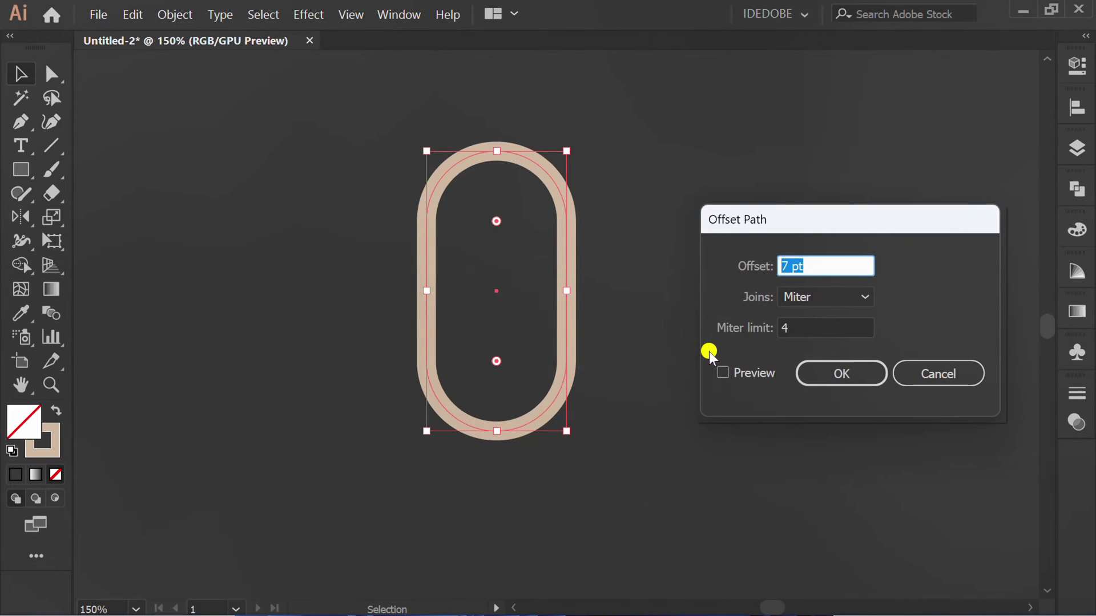
left_click(722, 372)
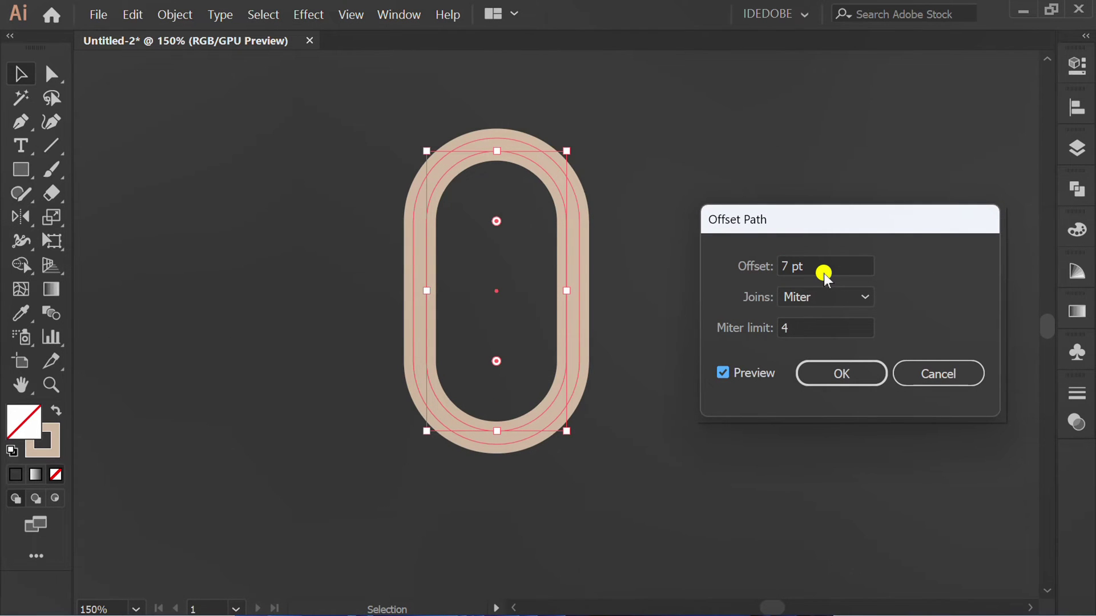
scroll(823, 273, "down", 20)
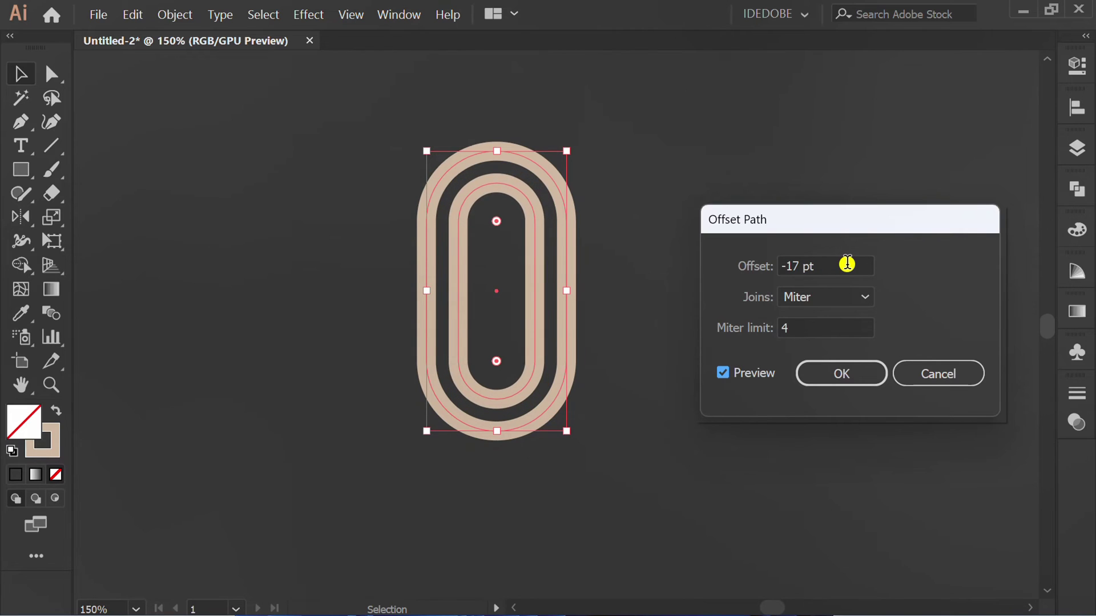
scroll(847, 264, "down", 8)
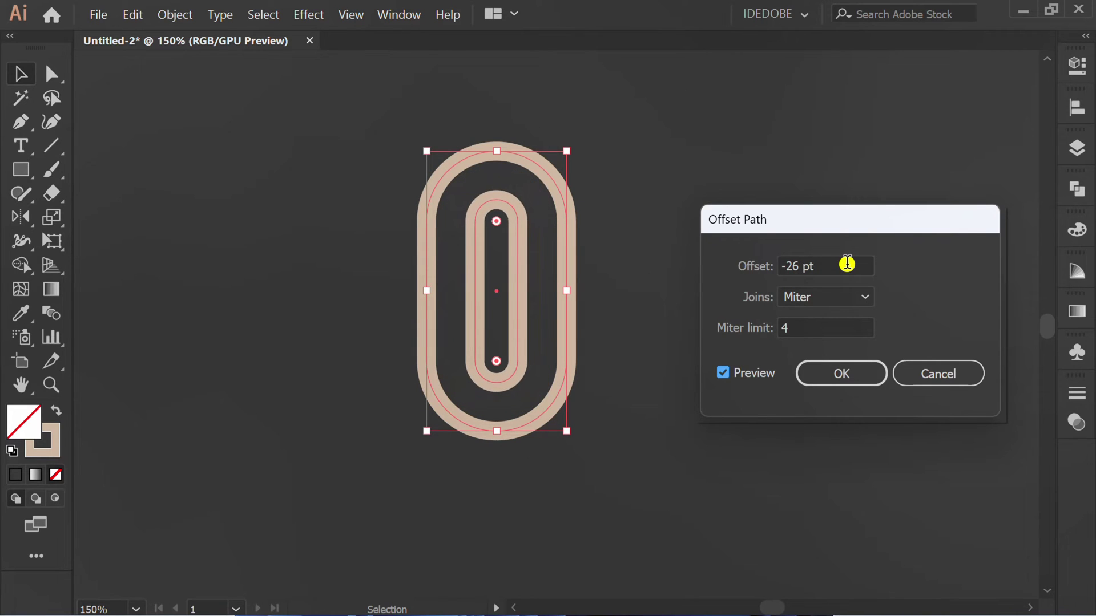
scroll(848, 264, "up", 1)
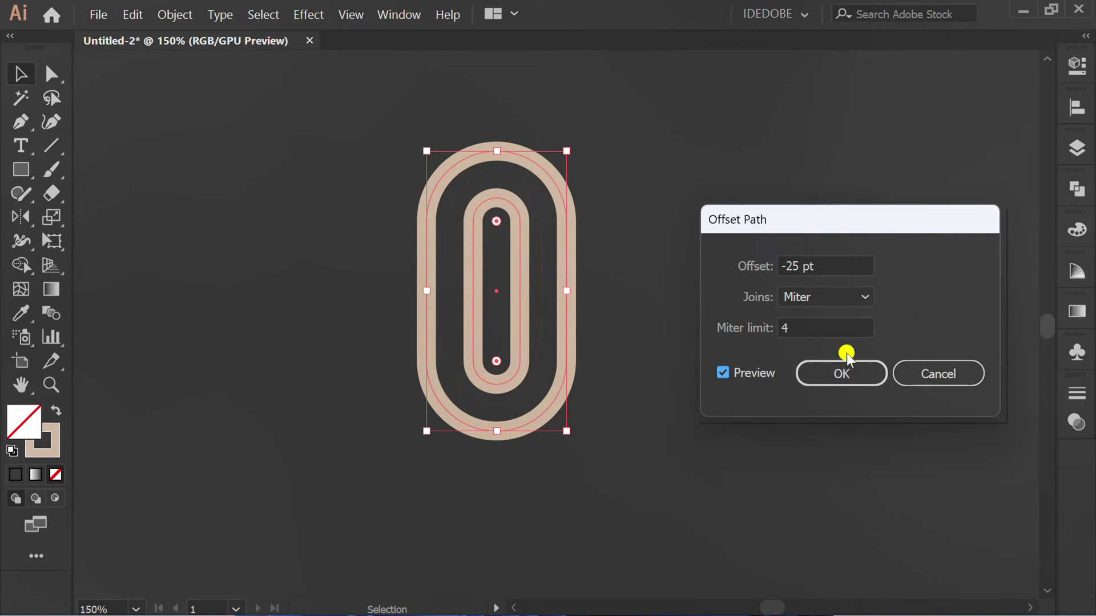
left_click(844, 374)
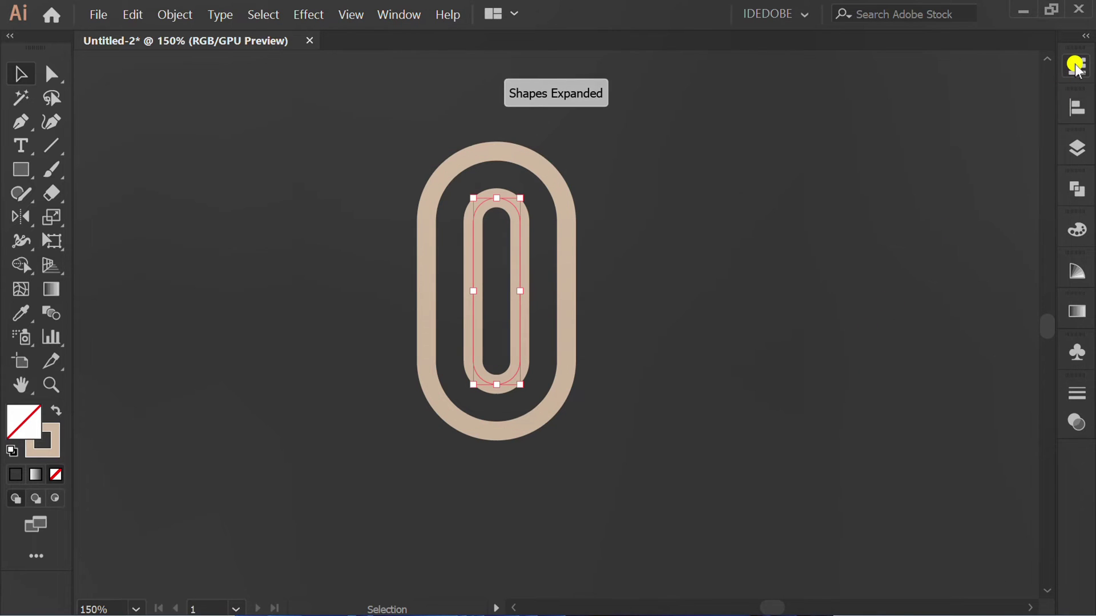
Thin the inner pill's stroke to 8 pt, then expand both outlines into filled shapes
left_click(1076, 67)
scroll(928, 294, "down", 2)
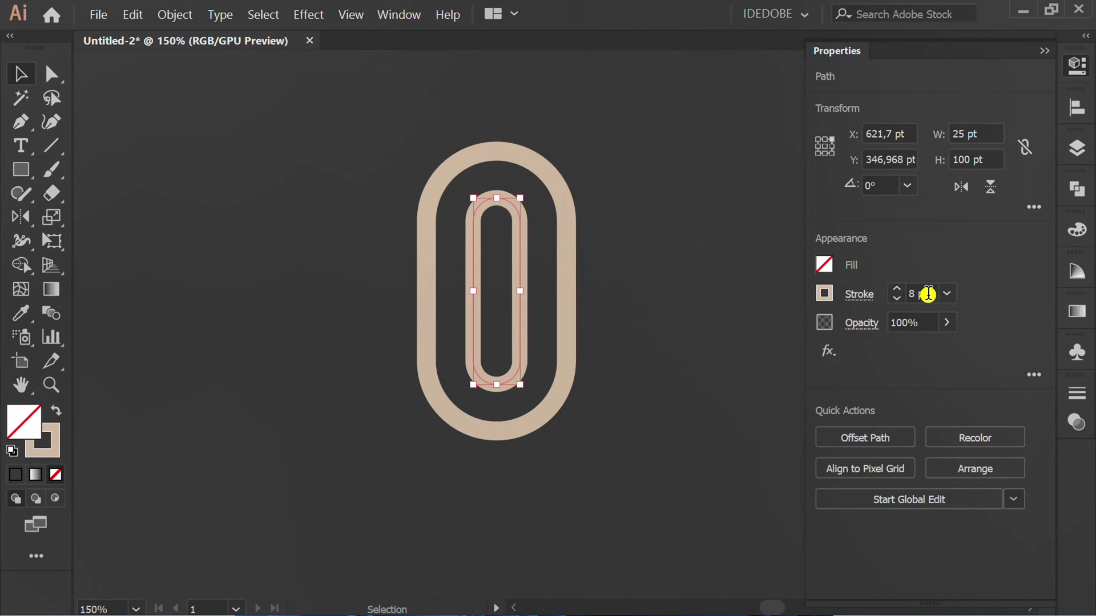
scroll(928, 293, "down", 1)
left_click(664, 374)
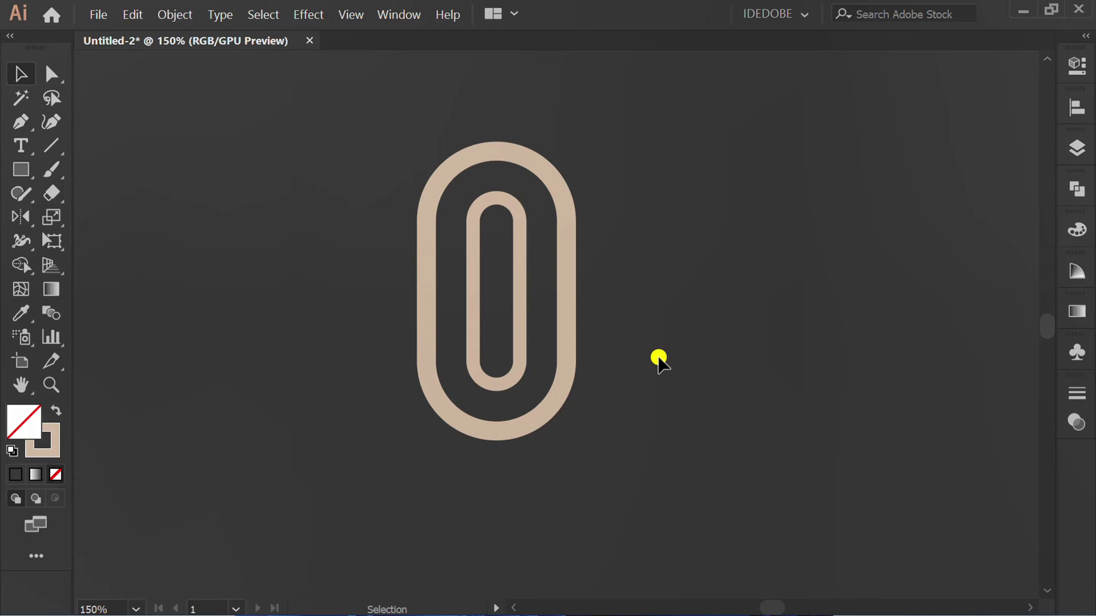
left_click_drag(667, 233, 361, 353)
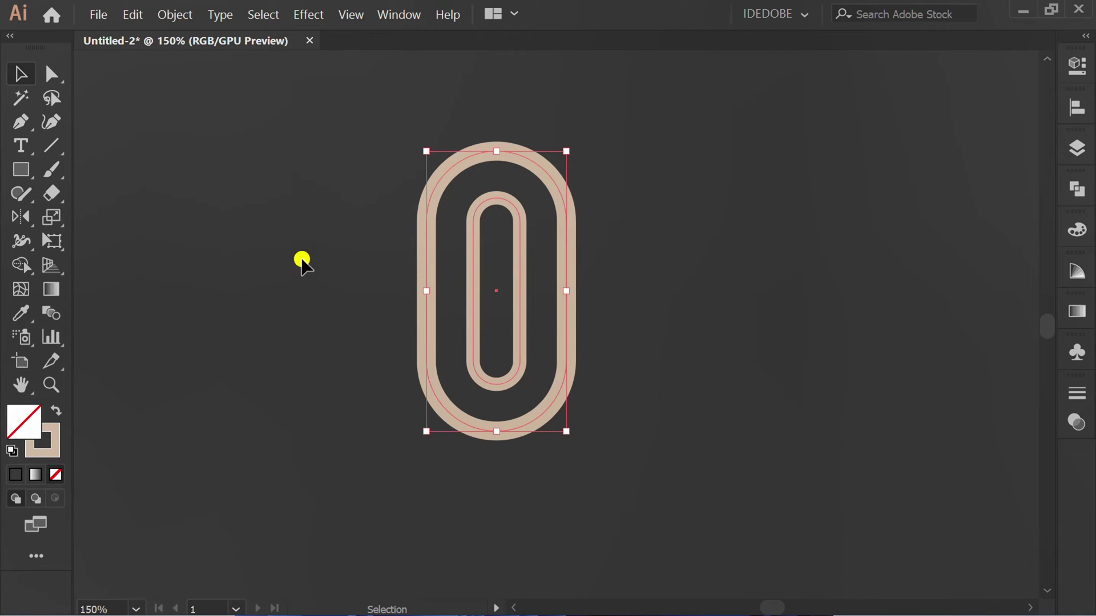
left_click(161, 16)
left_click(290, 216)
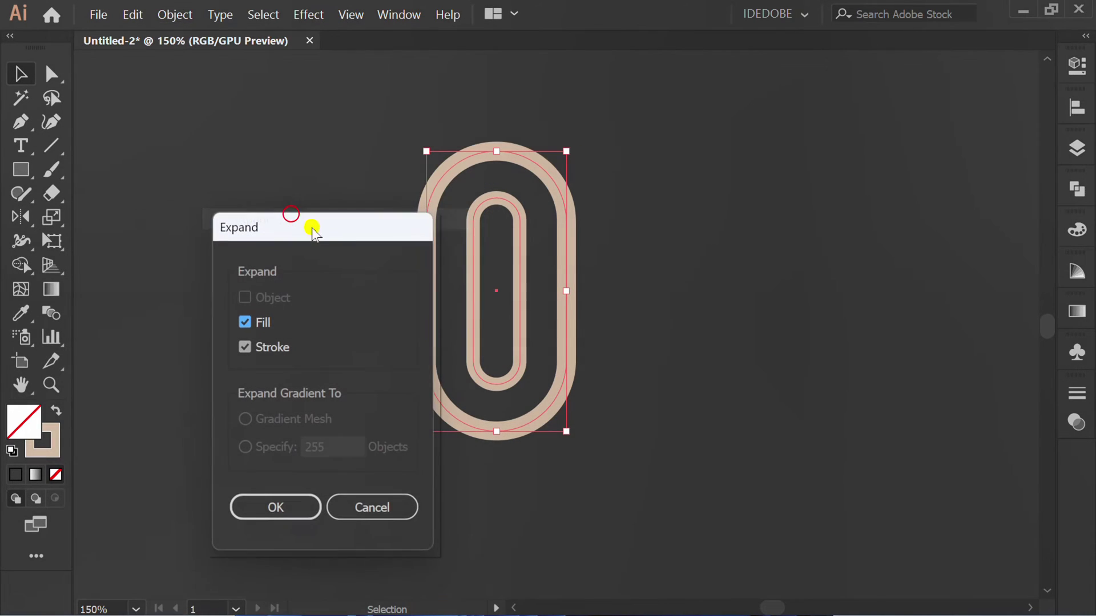
left_click(296, 503)
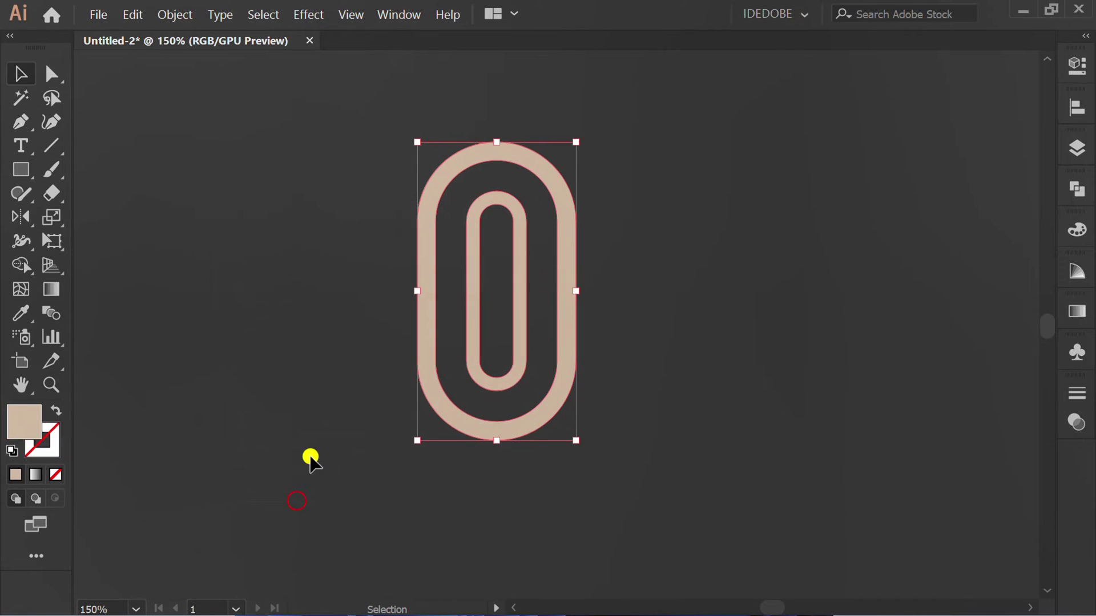
Draw a 20 × 20 pt circle and place it on the outer pill's left edge
left_click(316, 372)
left_click(20, 169)
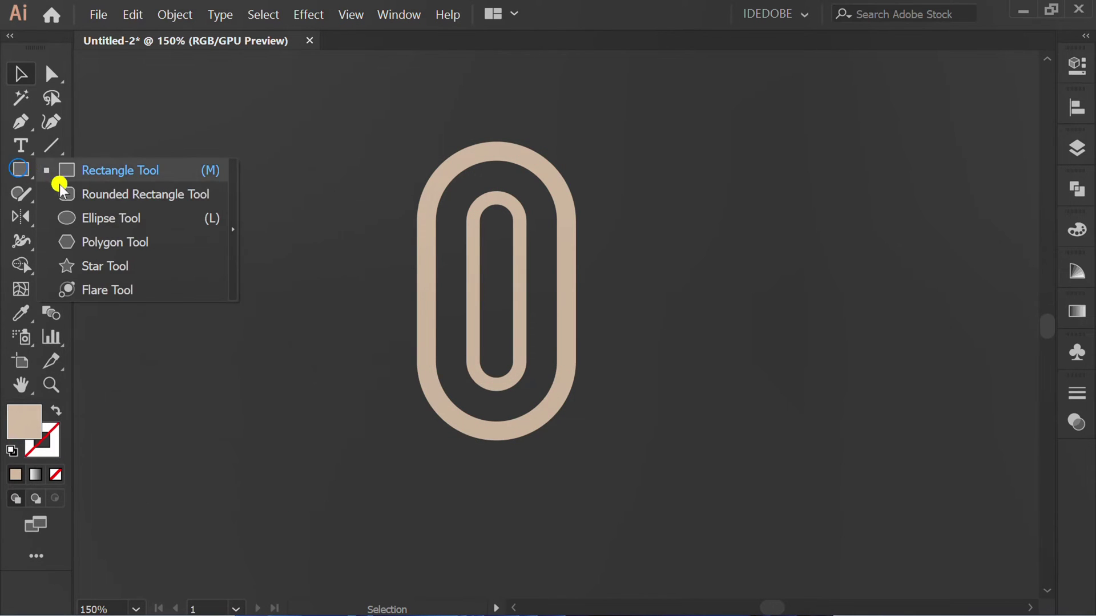
left_click(112, 218)
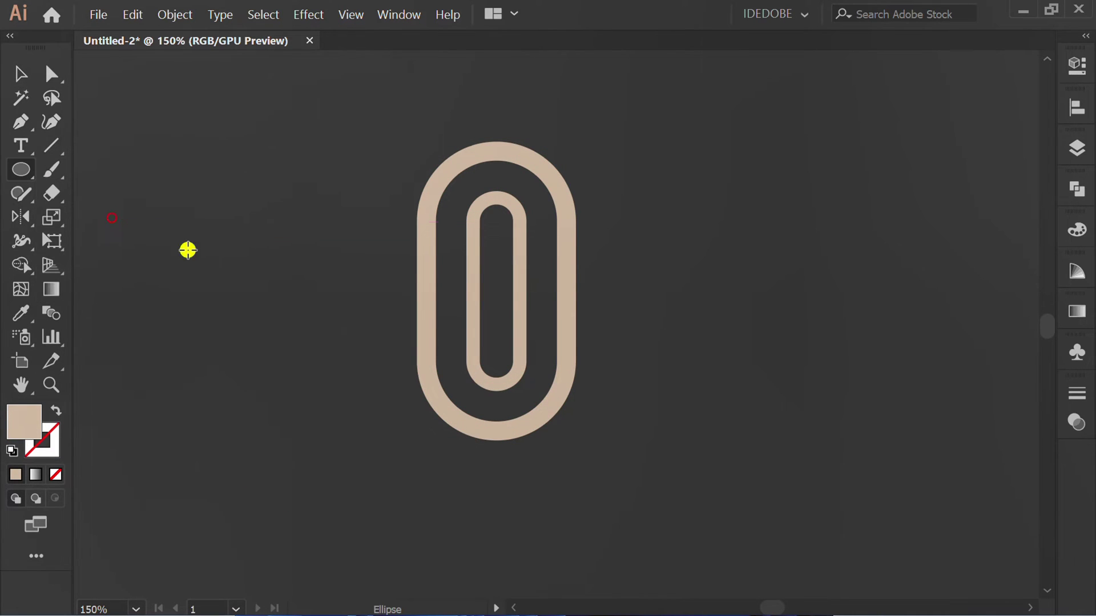
left_click(364, 281)
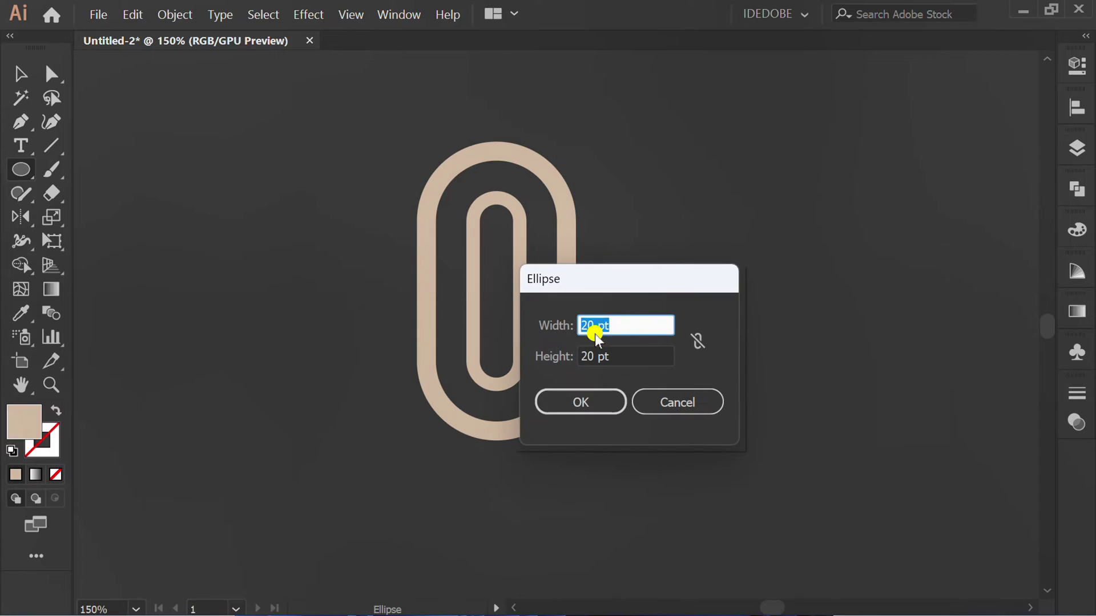
left_click(634, 354)
left_click(601, 402)
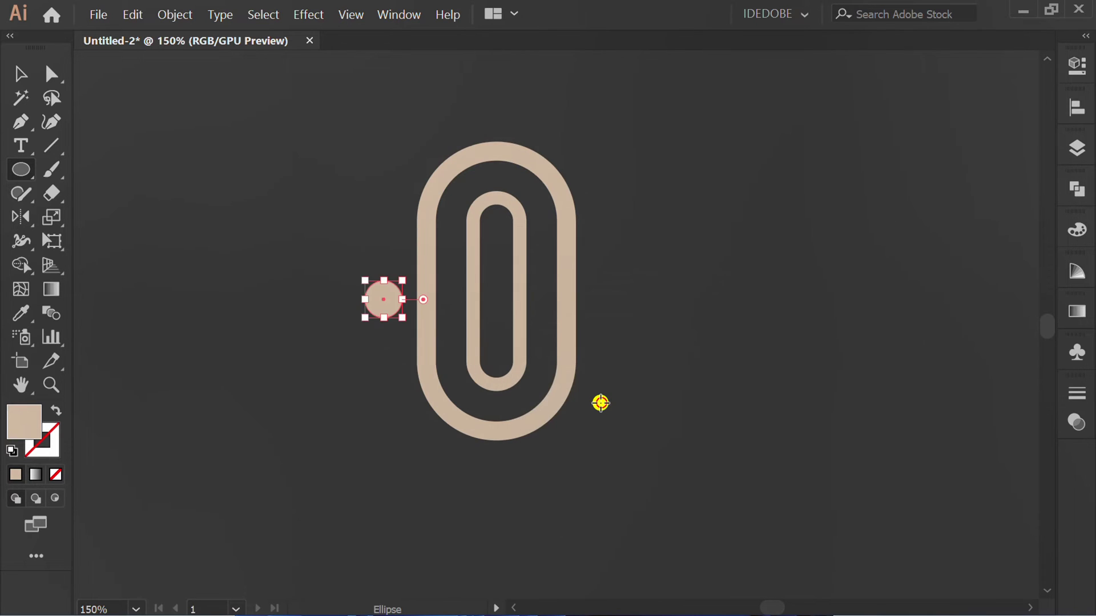
key("ctrl+equal")
key("ctrl+equal")
key("ctrl+equal")
key("ctrl+equal")
key("v")
left_click_drag(399, 324, 534, 299)
left_click(447, 417)
Mirror a copy of the circle to the pill's right side with the Reflect Tool
key("ctrl+minus")
key("ctrl+minus")
left_click(332, 348)
key("o")
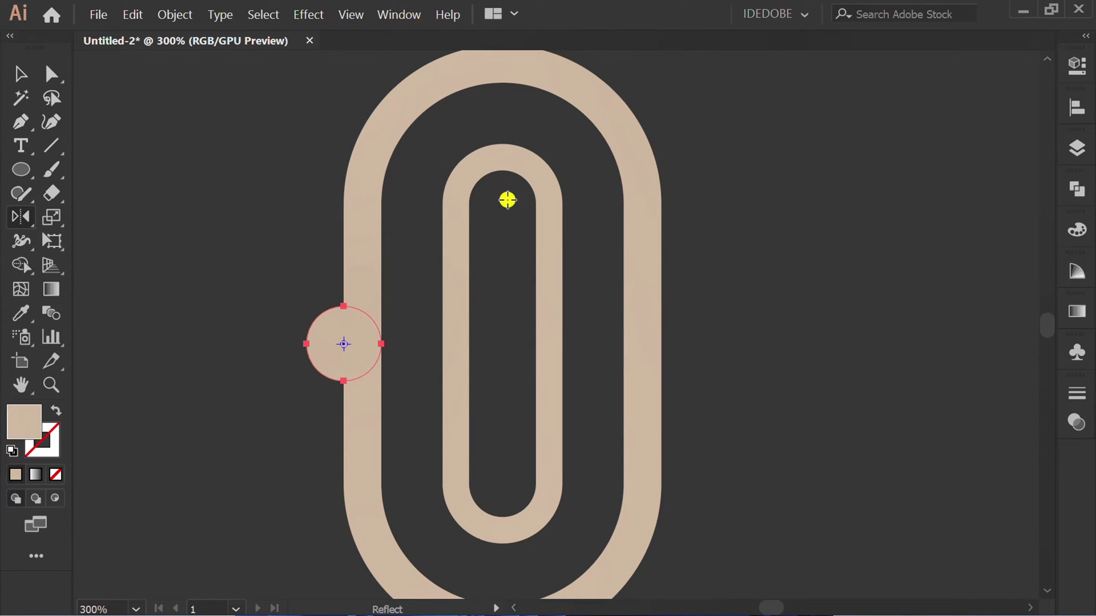
left_click(502, 170)
left_click_drag(409, 367, 554, 362)
key("v")
left_click(785, 453)
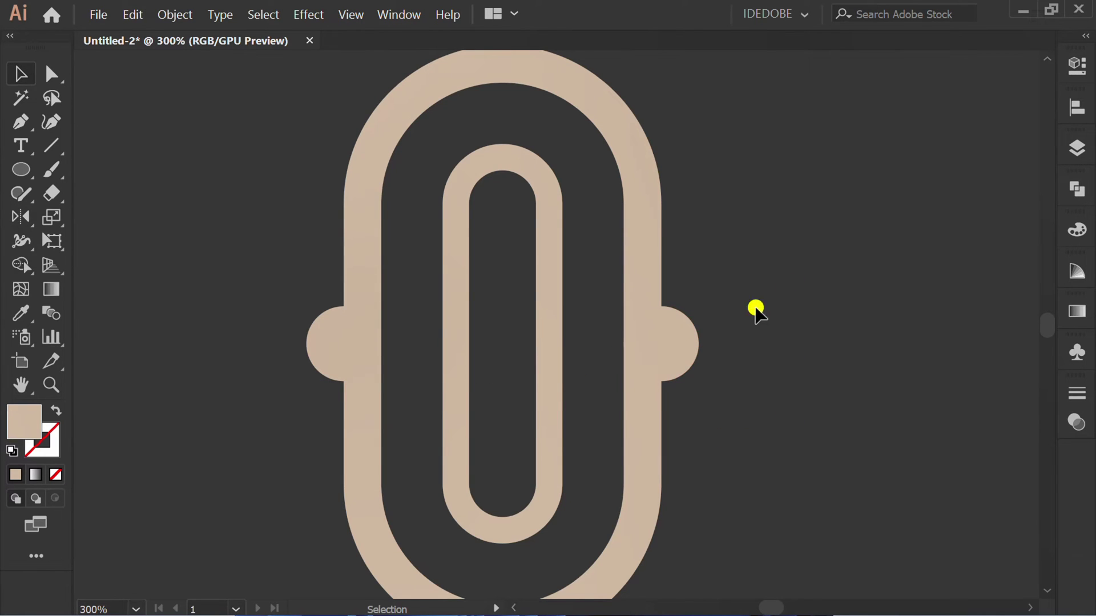
Offset both side circles outward by 8 pt using Offset Path
left_click(687, 347)
left_click(320, 352, "shift")
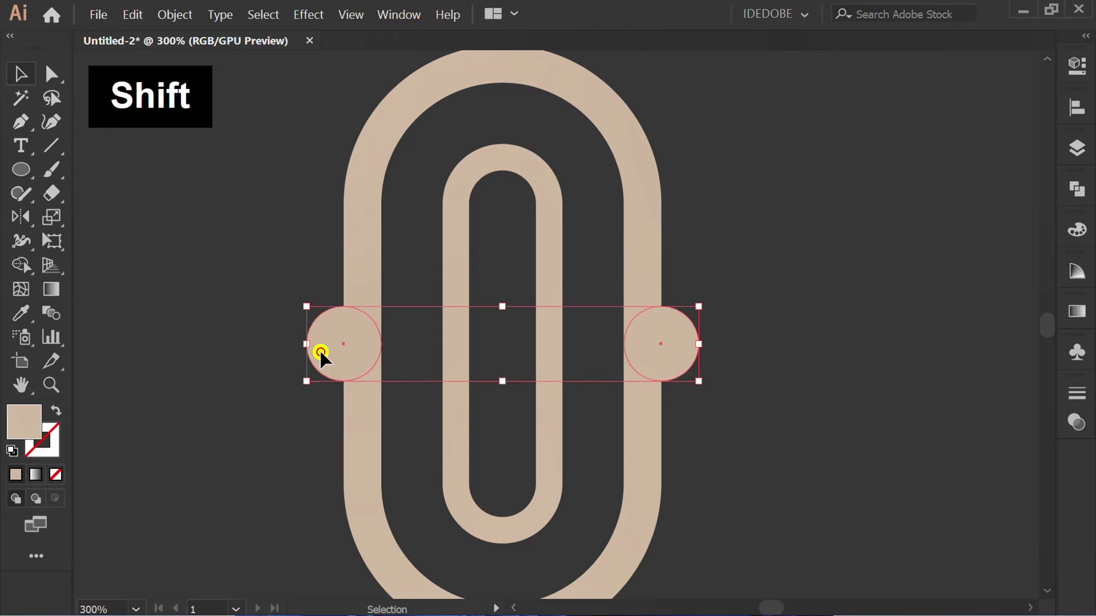
left_click(174, 14)
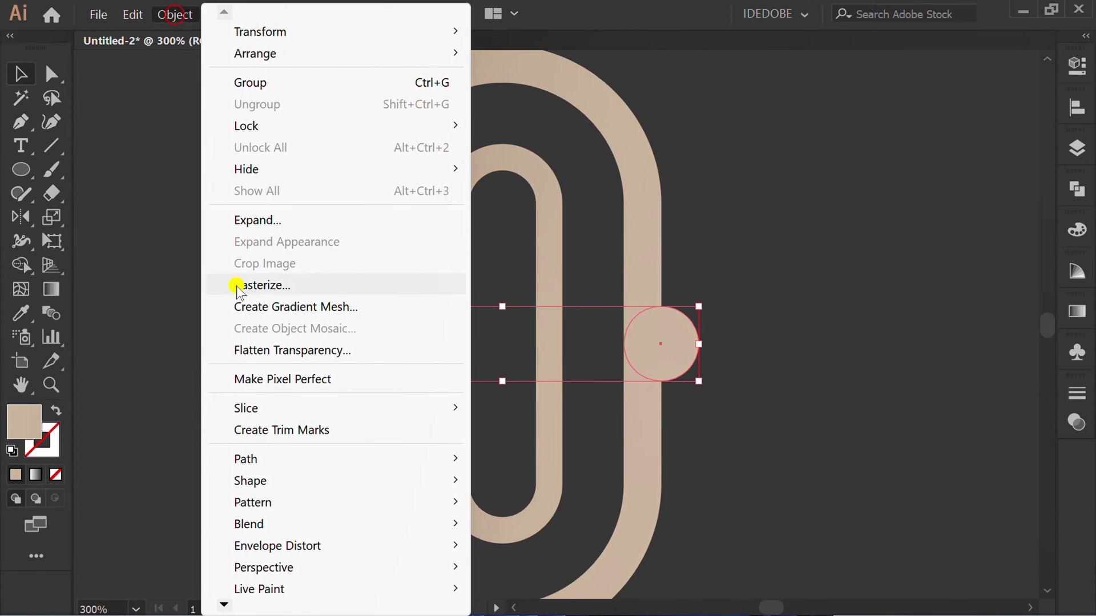
mouse_move(394, 458)
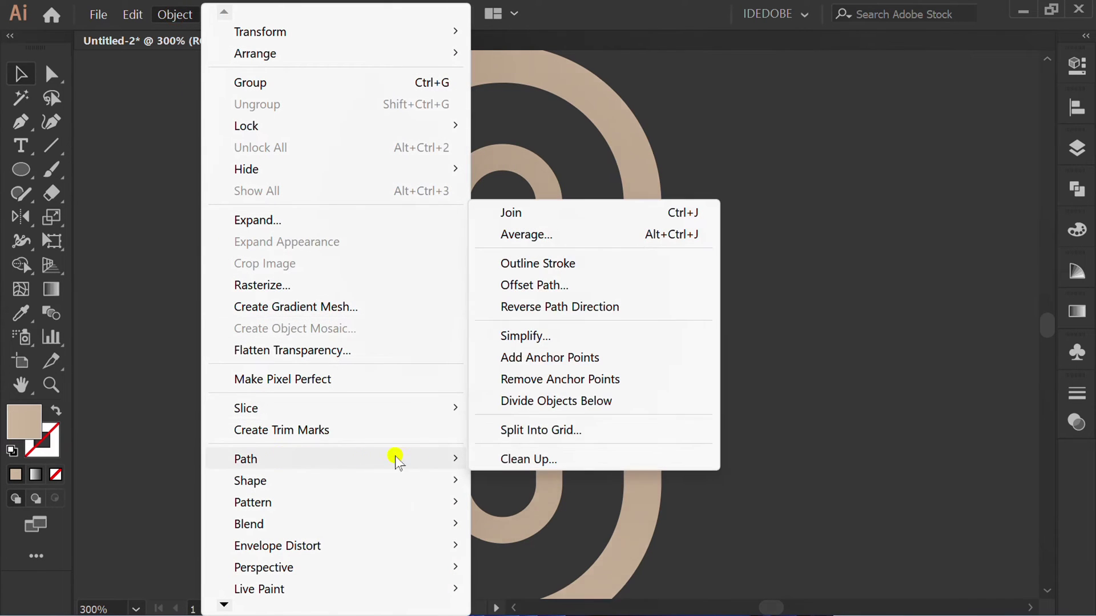
left_click(550, 285)
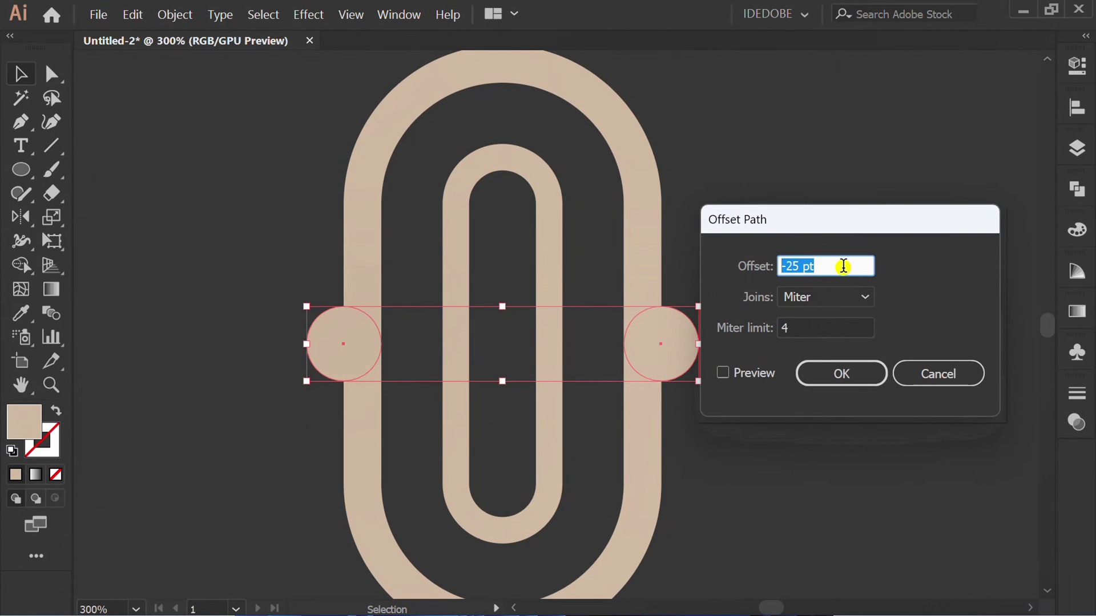
type("8")
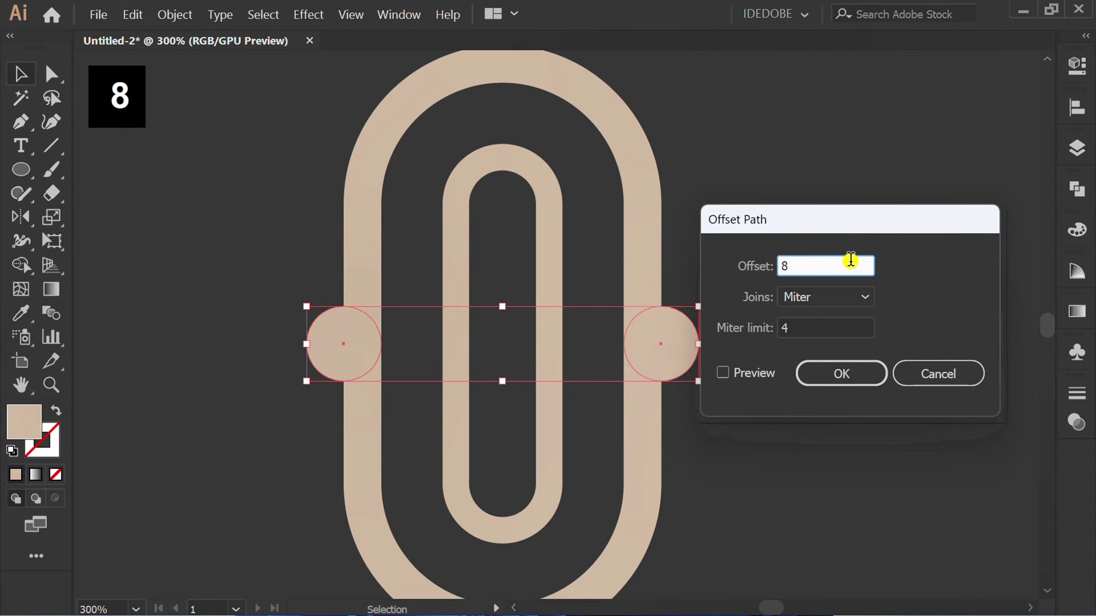
left_click(727, 371)
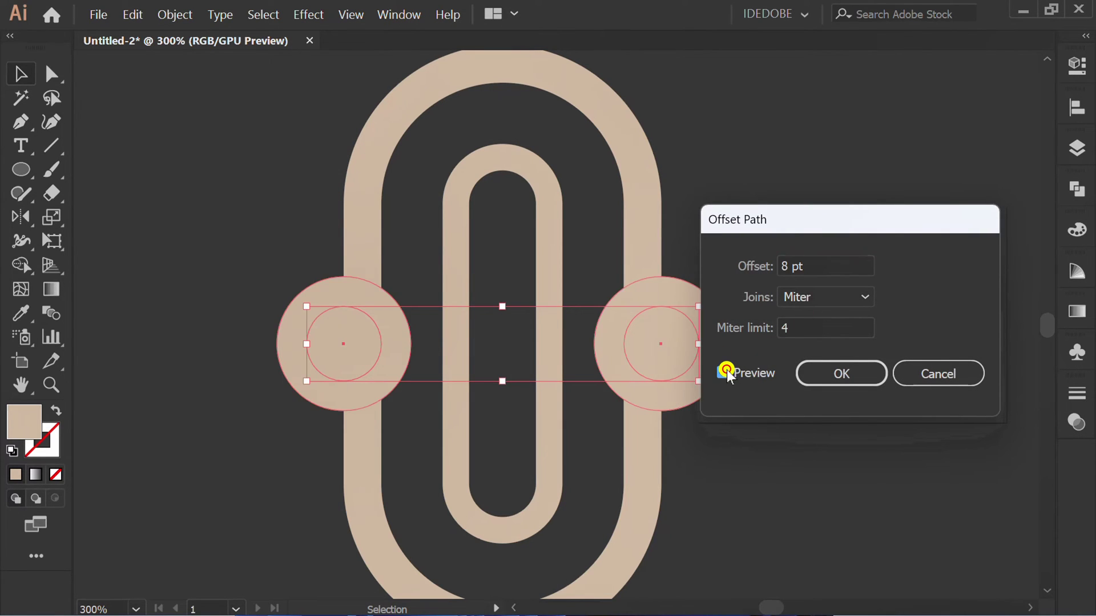
left_click(844, 375)
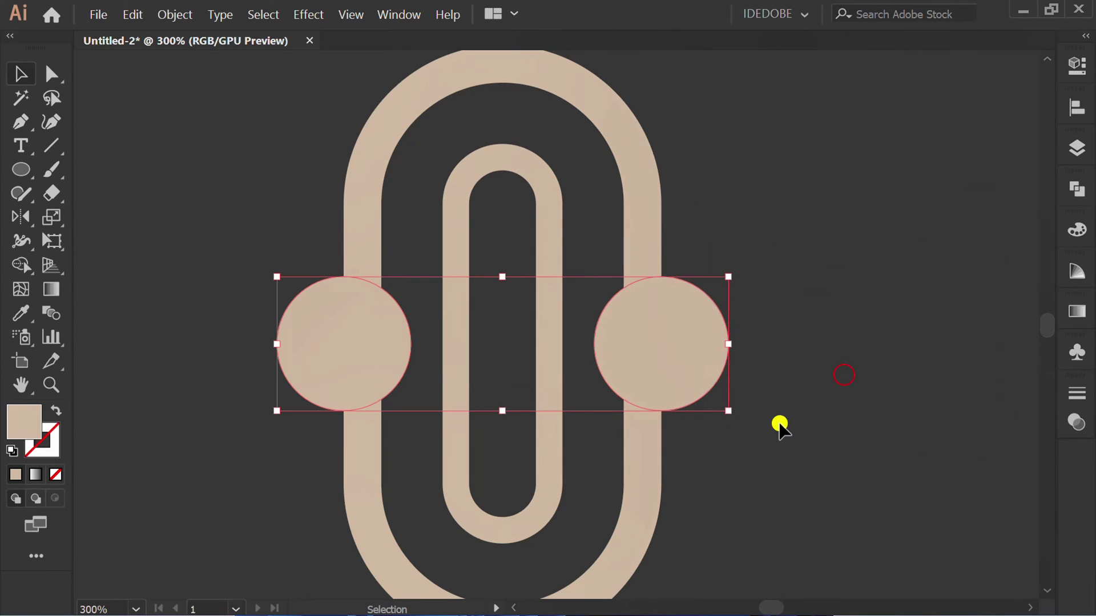
Erase the offset rings around both circles with the Shape Builder Tool
left_click(740, 472)
left_click_drag(848, 221, 244, 431)
left_click_drag(17, 269, 133, 266)
key("alt")
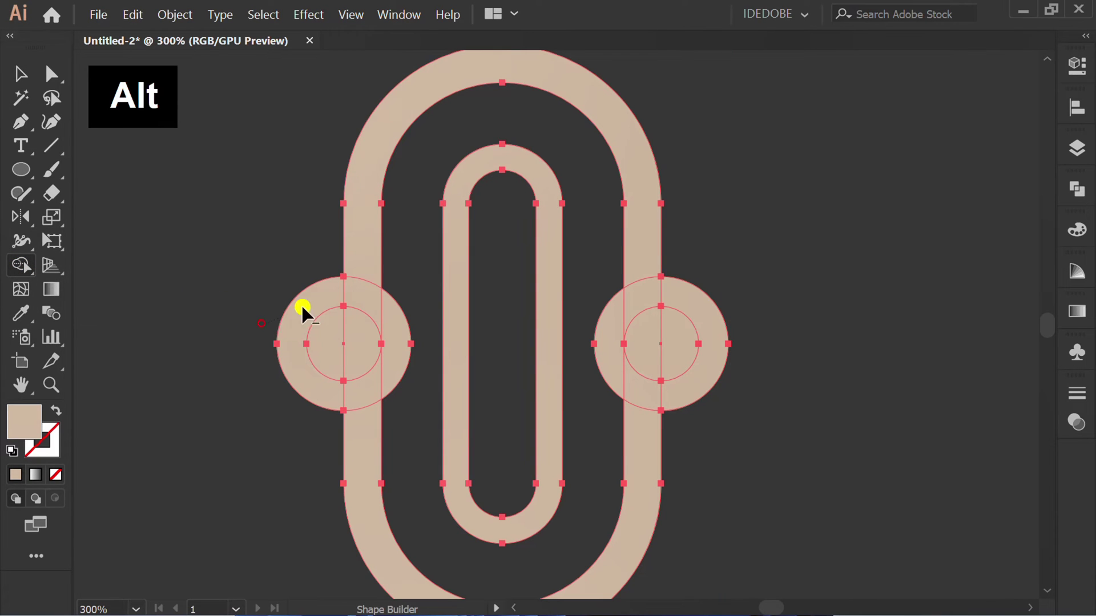
left_click_drag(261, 323, 307, 306)
mouse_move(377, 304)
left_mouse_down()
mouse_move(396, 335)
mouse_move(388, 370)
mouse_move(357, 399)
left_mouse_up()
mouse_move(594, 346)
left_mouse_down()
mouse_move(659, 292)
mouse_move(707, 308)
mouse_move(720, 343)
mouse_move(693, 392)
mouse_move(662, 400)
mouse_move(619, 374)
left_mouse_up()
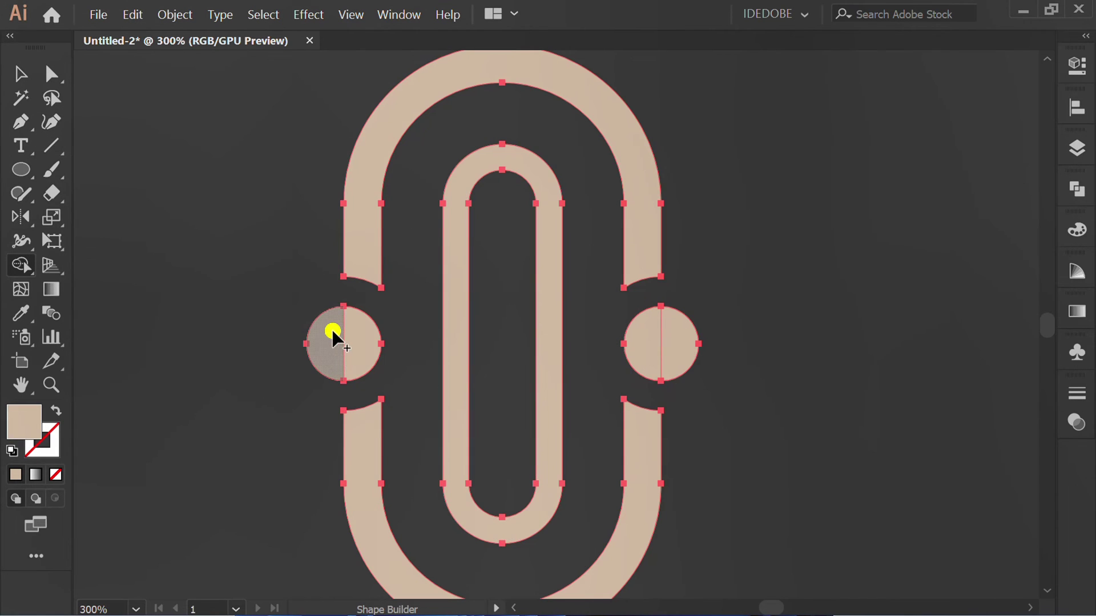
Merge each side circle's halves back into a single circle
left_click_drag(333, 329, 353, 341)
left_click_drag(684, 335, 645, 343)
key("v")
left_click(753, 445)
key("ctrl+minus")
key("ctrl+minus")
Make a new pattern from the whole pill-and-circle motif
left_click_drag(446, 463, 415, 487)
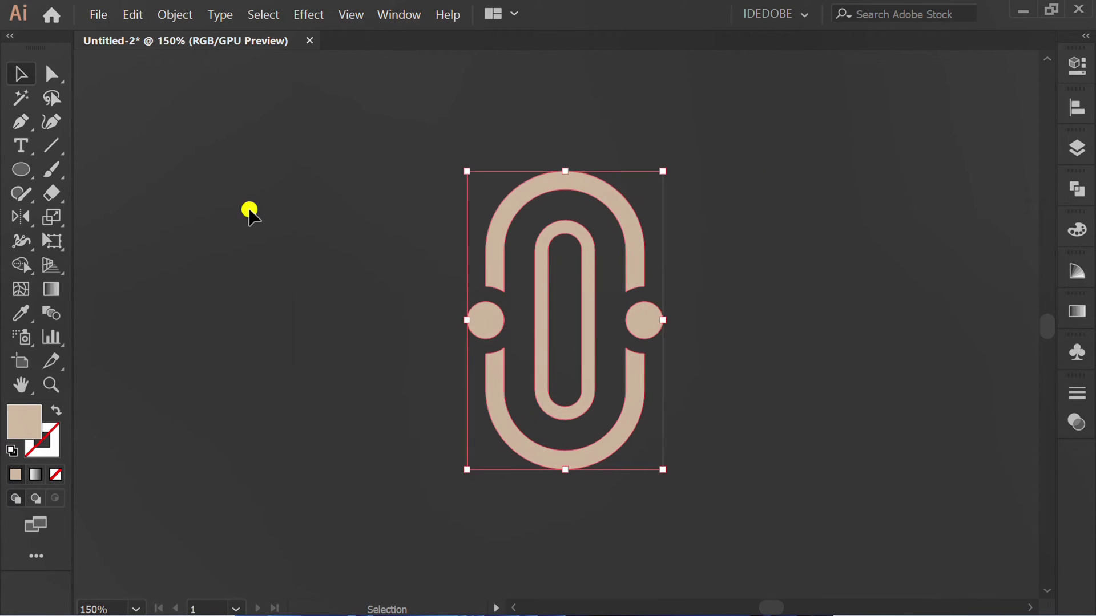
left_click(178, 14)
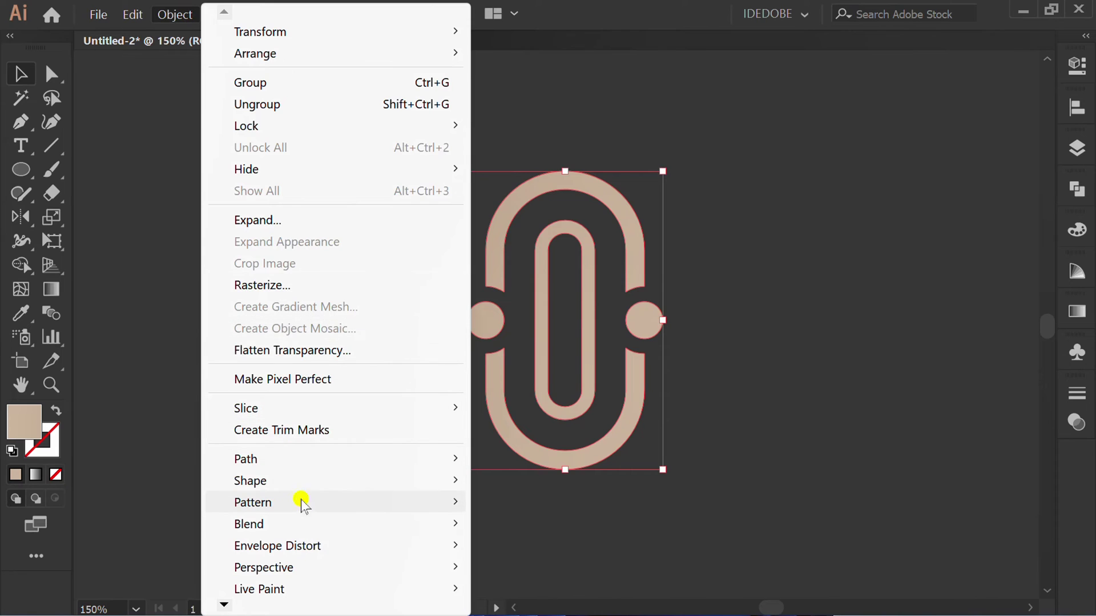
mouse_move(302, 505)
left_click(568, 506)
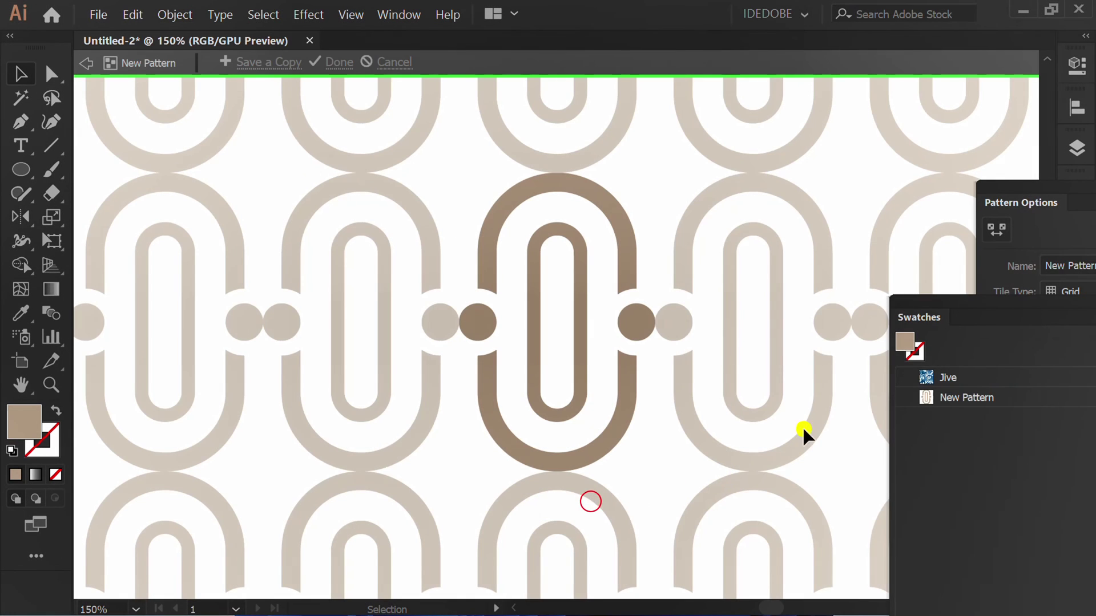
Float the Pattern Options panel and activate the Pattern Tile Tool
left_click_drag(978, 303, 827, 190)
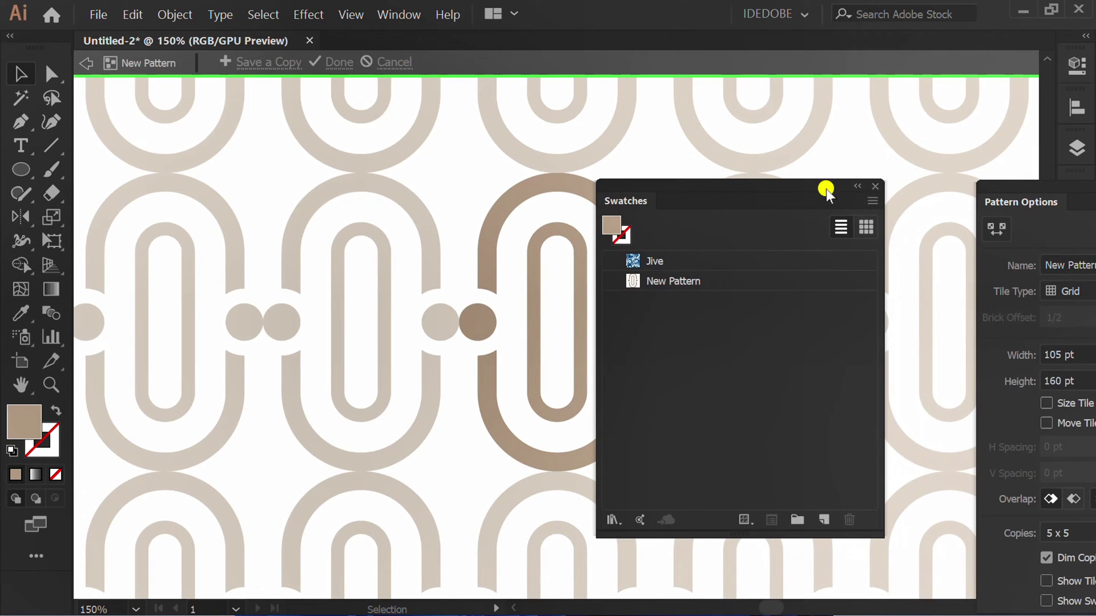
left_click(875, 187)
left_click_drag(1032, 186, 781, 122)
left_click(744, 167)
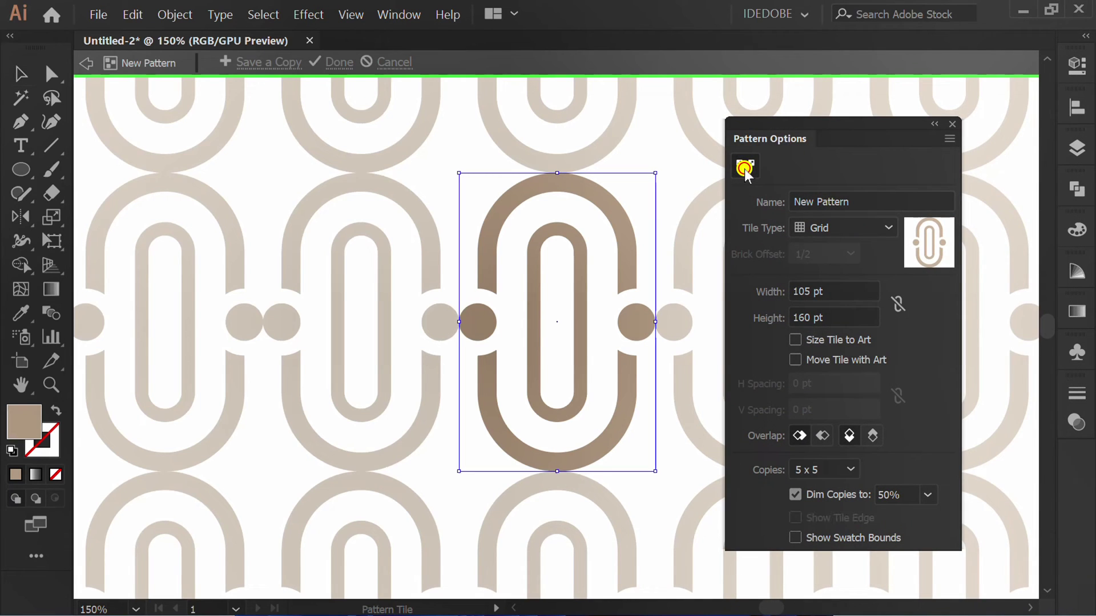
Set the tile to Brick by Column, 85 pt wide and taller, and finish the pattern
left_click(874, 230)
left_click(855, 295)
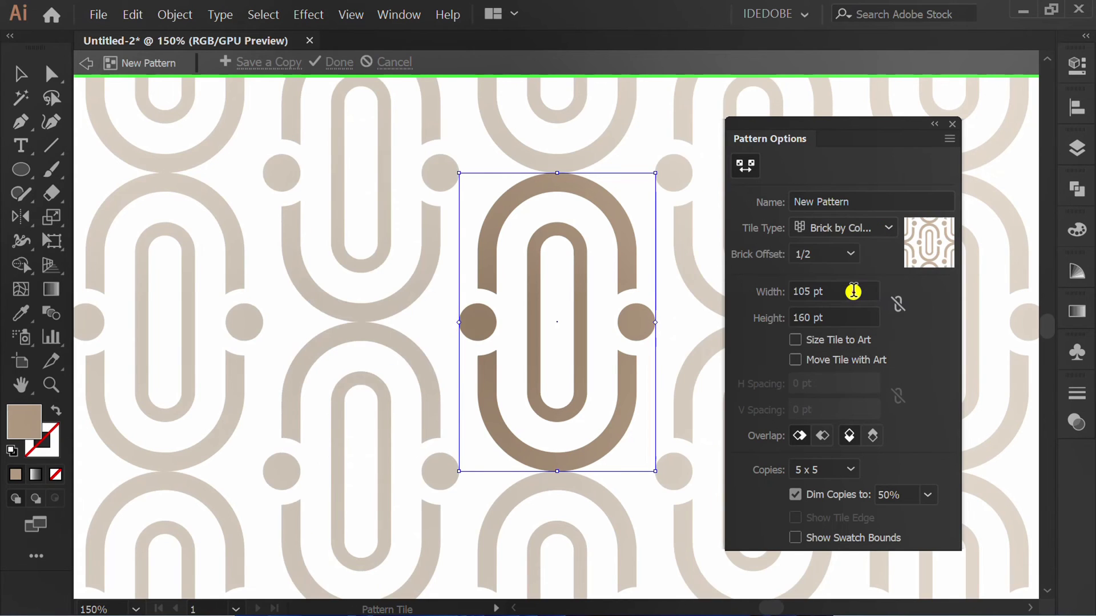
left_click_drag(459, 472, 478, 472)
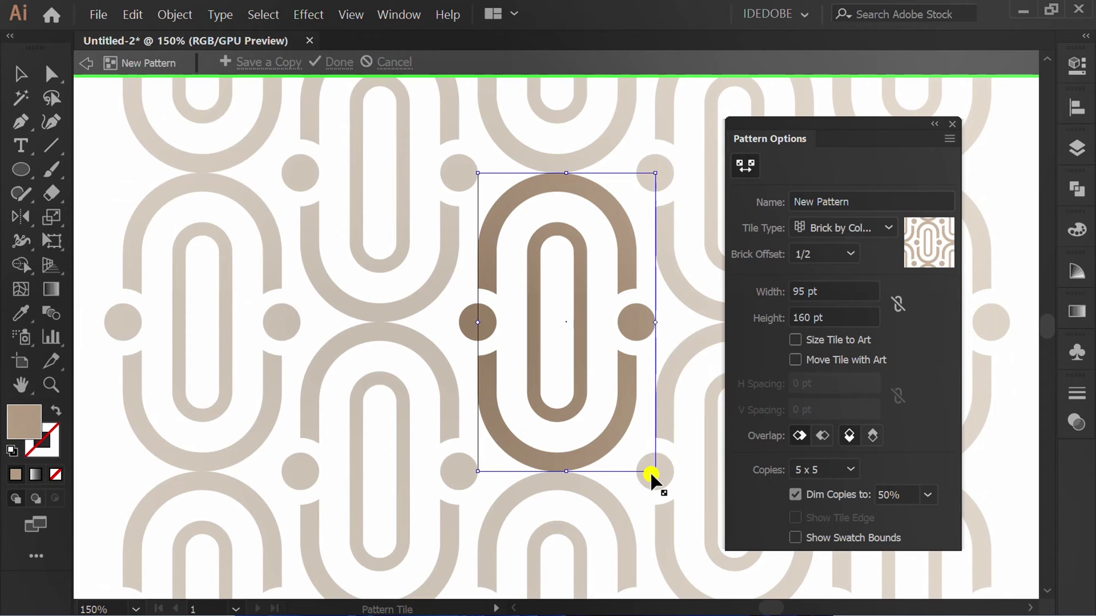
left_click_drag(657, 472, 635, 471)
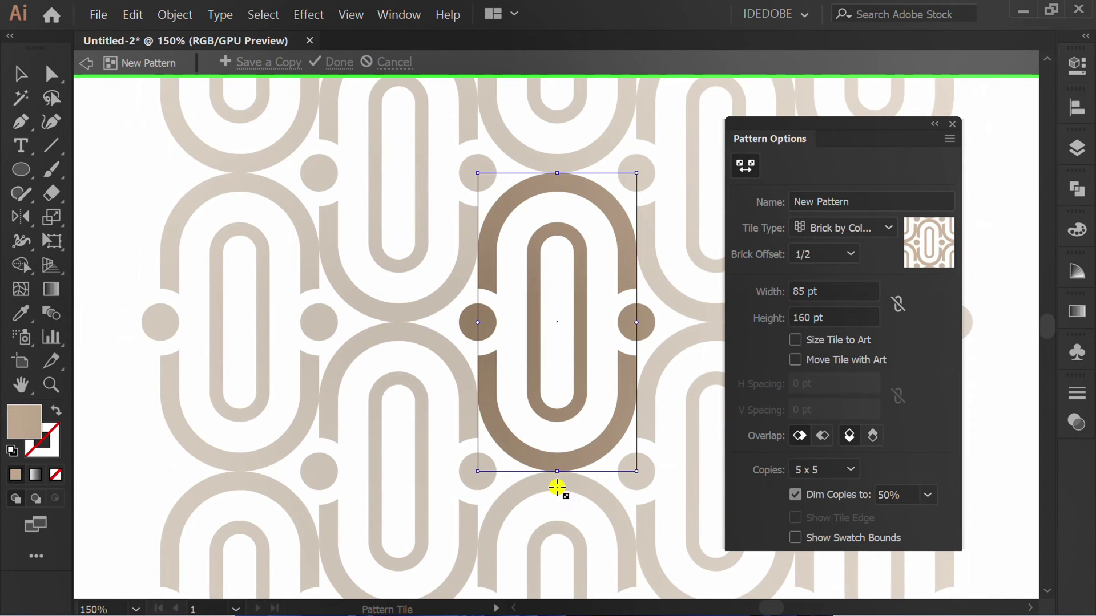
left_click_drag(557, 471, 555, 490)
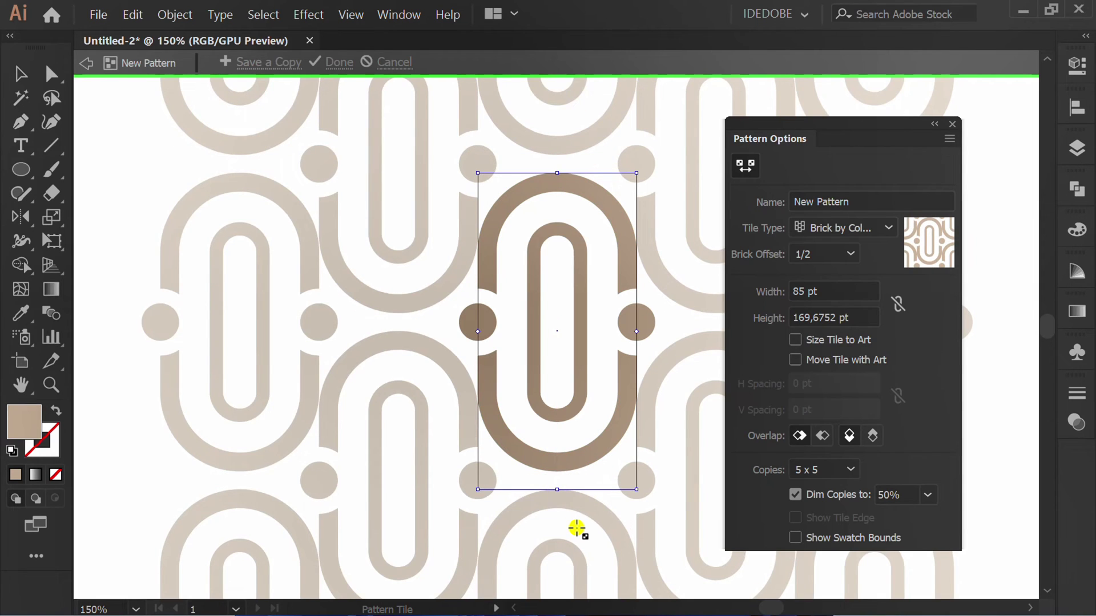
left_click(335, 61)
Move the original motif onto the pasteboard left of the artboard
scroll(541, 359, "down", 1)
scroll(541, 360, "down", 3)
left_click_drag(605, 310, 511, 431)
mouse_move(533, 379)
left_mouse_down()
mouse_move(372, 388)
mouse_move(176, 360)
left_mouse_up()
left_click(216, 235)
Draw an artboard-sized rectangle and fill it with the loop pattern swatch
left_click_drag(20, 167, 105, 169)
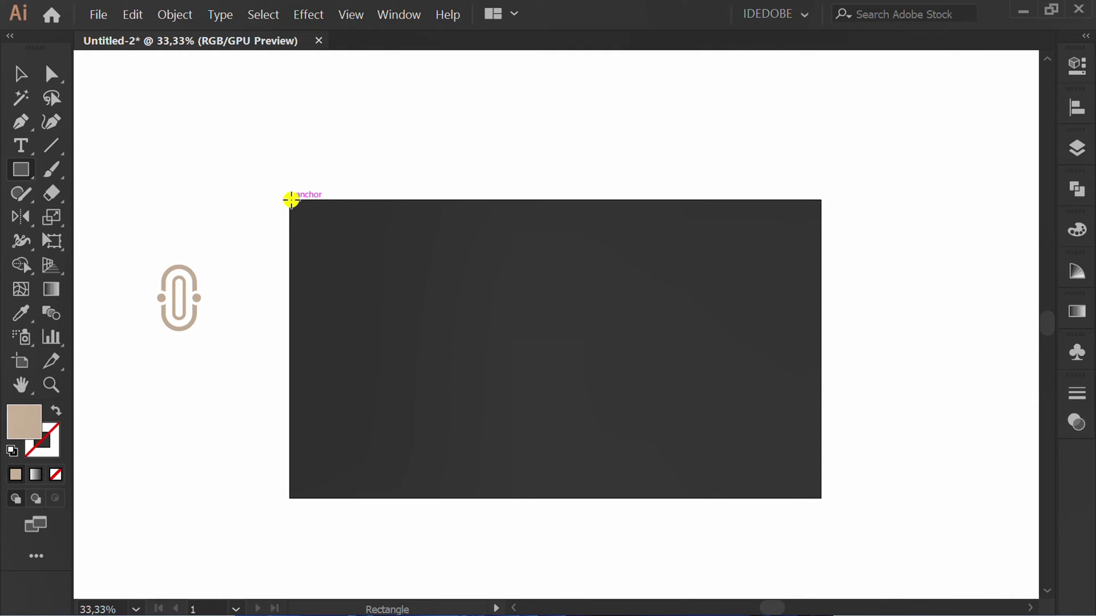
left_click_drag(291, 199, 821, 498)
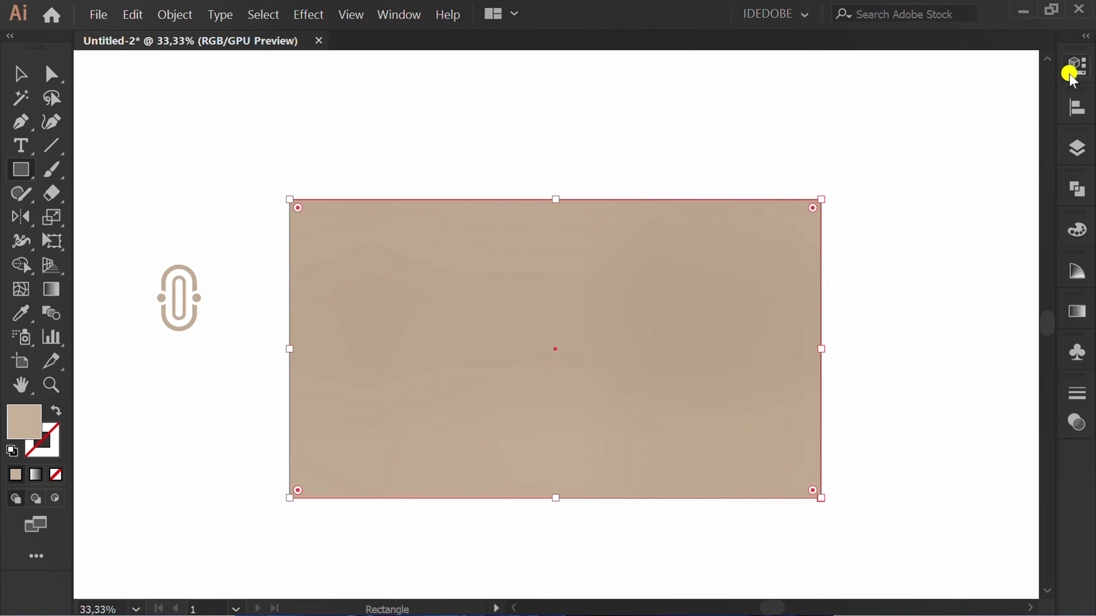
left_click(1076, 73)
left_click(824, 265)
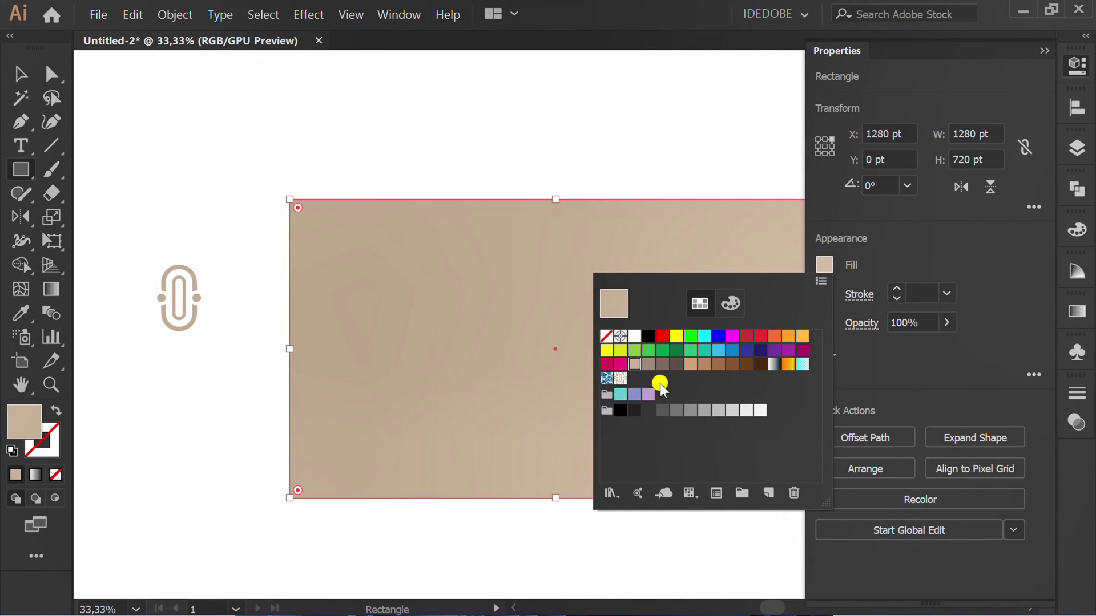
left_click(621, 379)
Close the panels, deselect the patterned rectangle and zoom the artboard to 50%
left_click(993, 263)
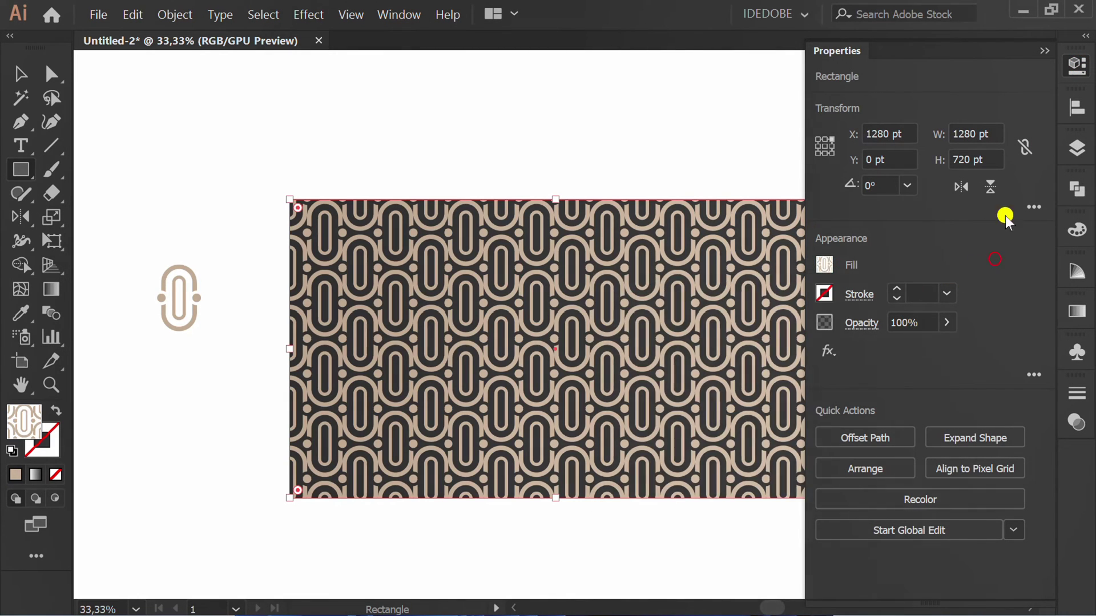
left_click(1047, 51)
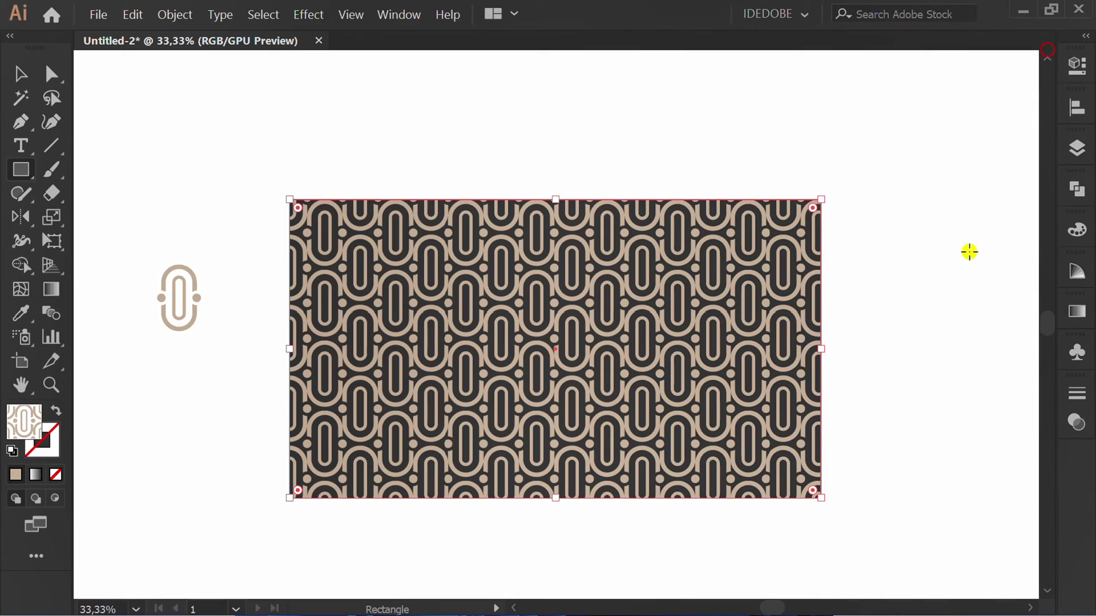
key("v")
left_click(550, 531)
key("ctrl+plus")
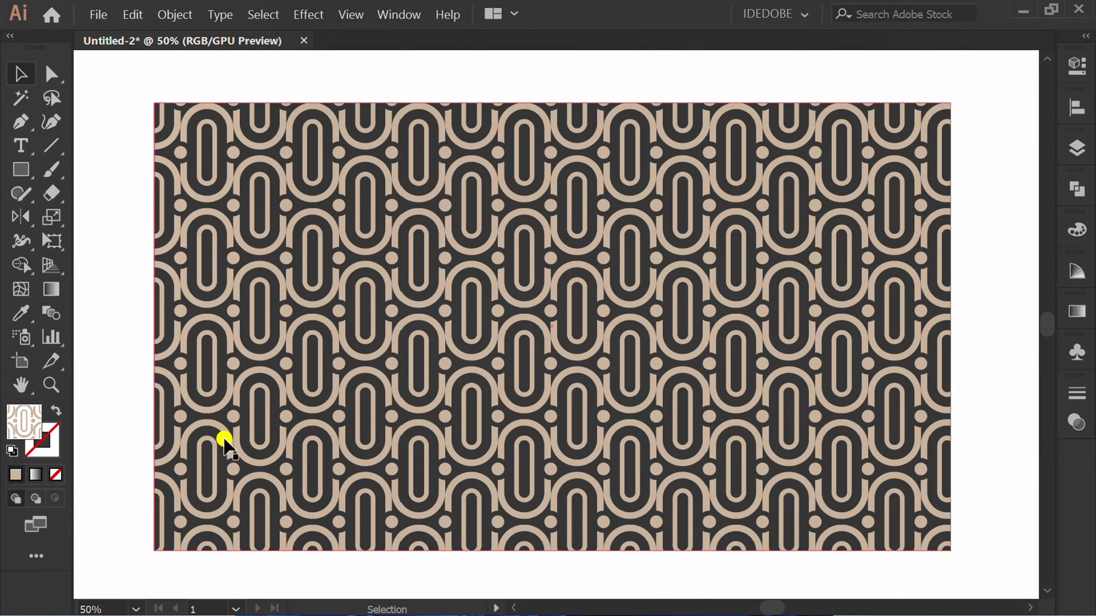
Draw a second rectangle over the whole artboard and give it a gradient fill
left_click(25, 169)
left_click(110, 169)
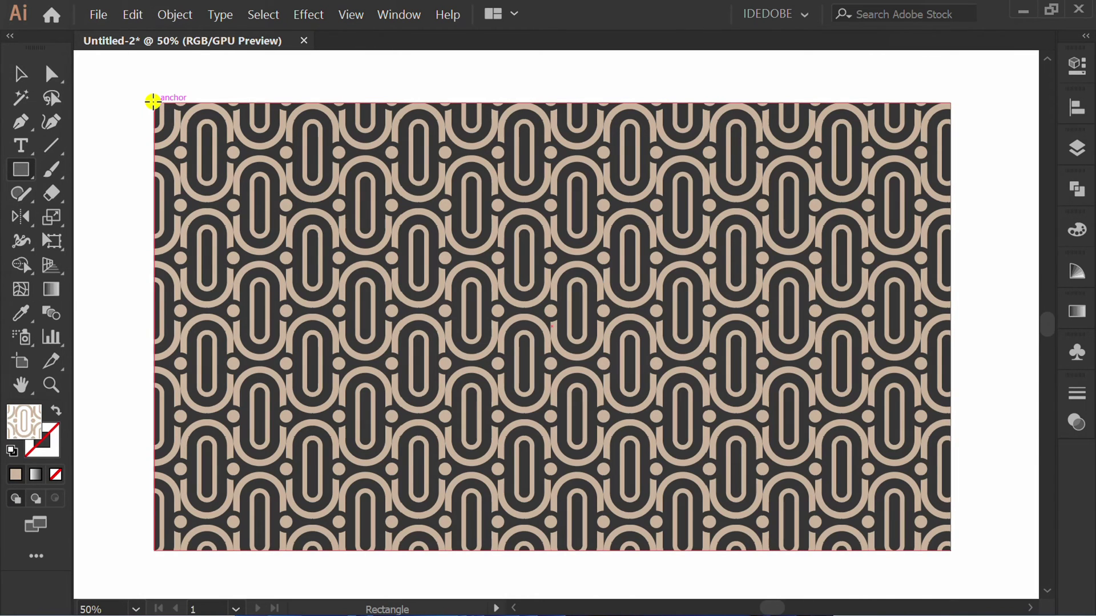
left_click_drag(153, 101, 950, 551)
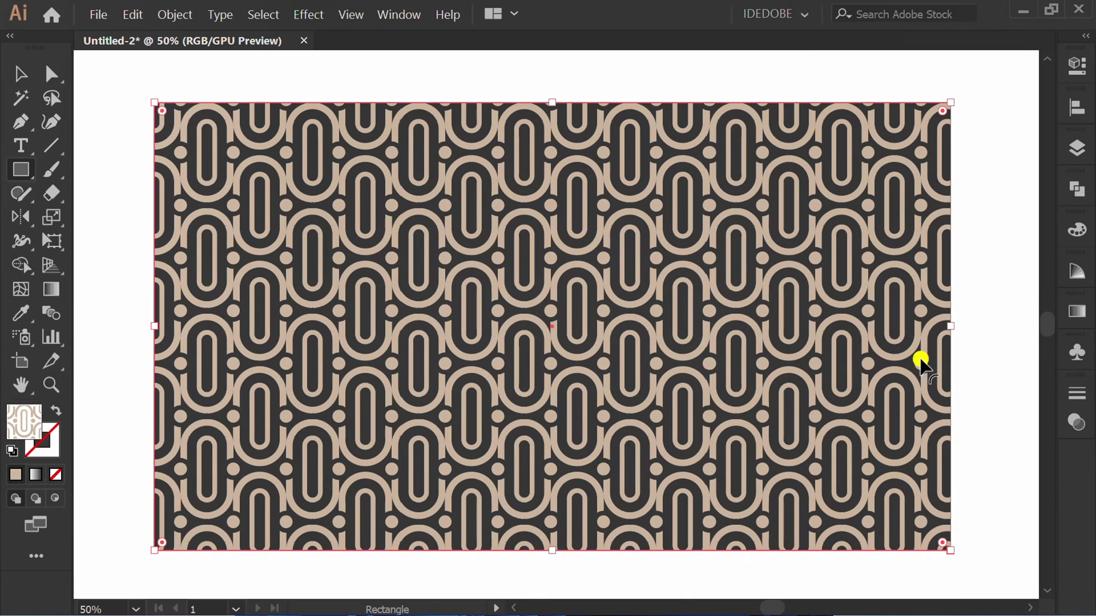
left_click(1078, 311)
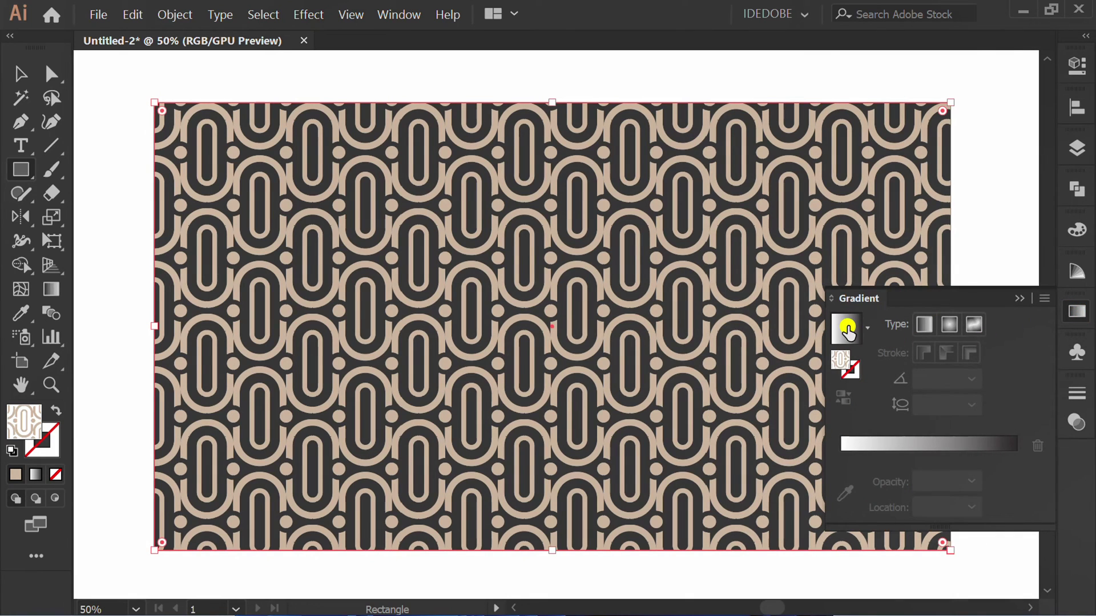
left_click(847, 328)
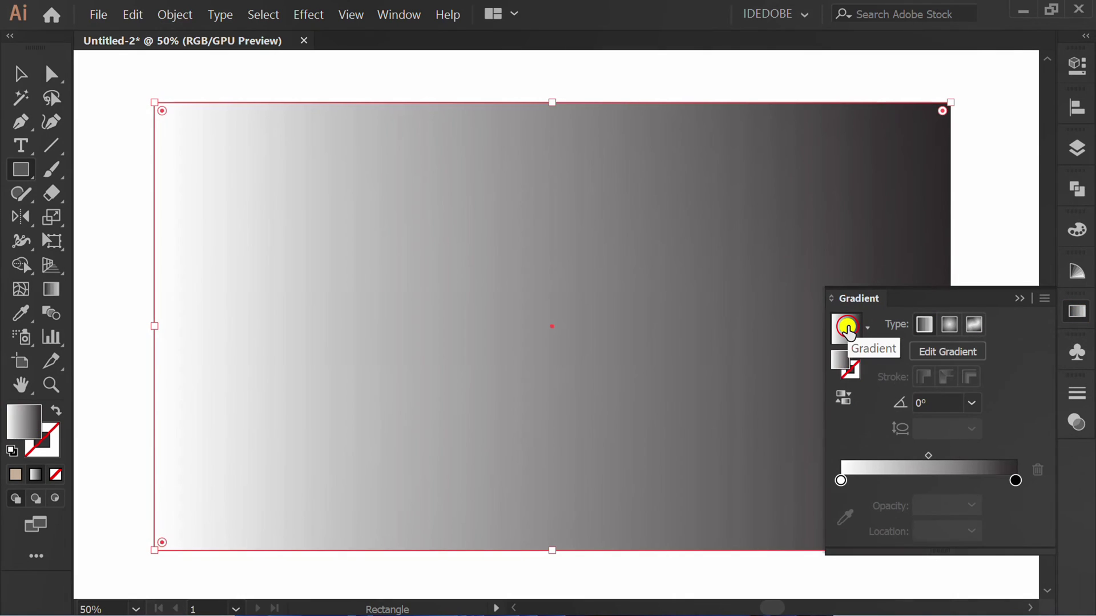
Set both the left and right gradient stops to black
double_click(840, 481)
left_click(801, 285)
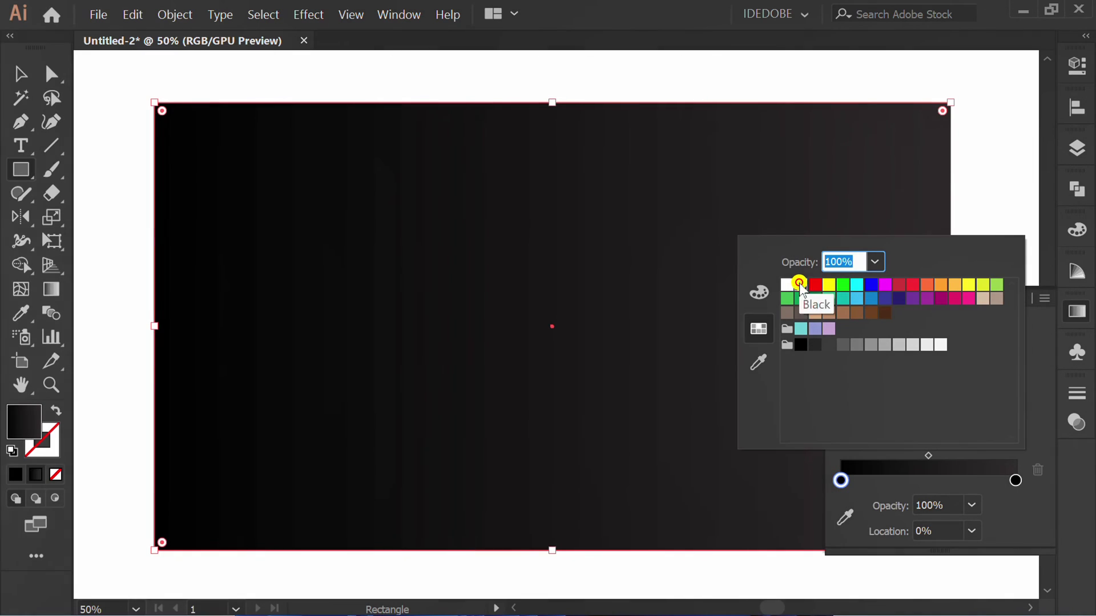
left_click(1028, 501)
double_click(1016, 481)
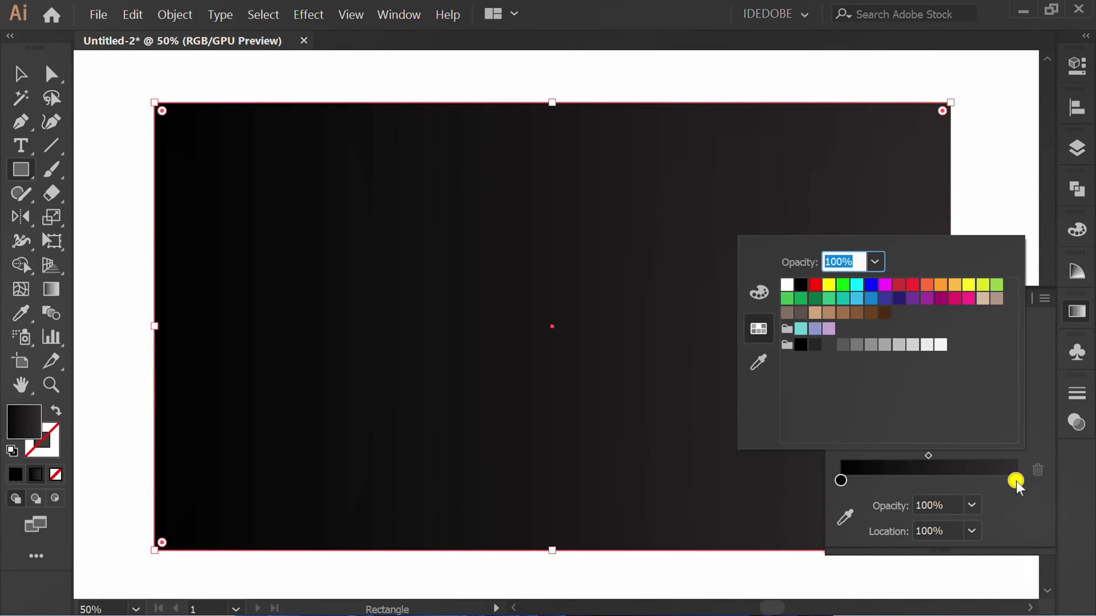
left_click(801, 285)
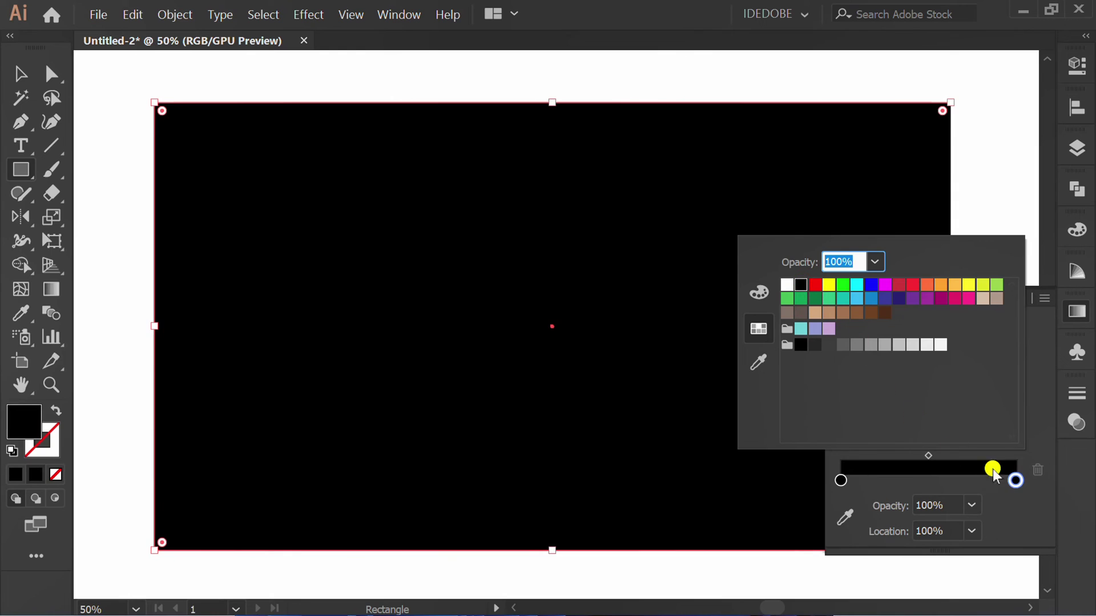
left_click(1028, 518)
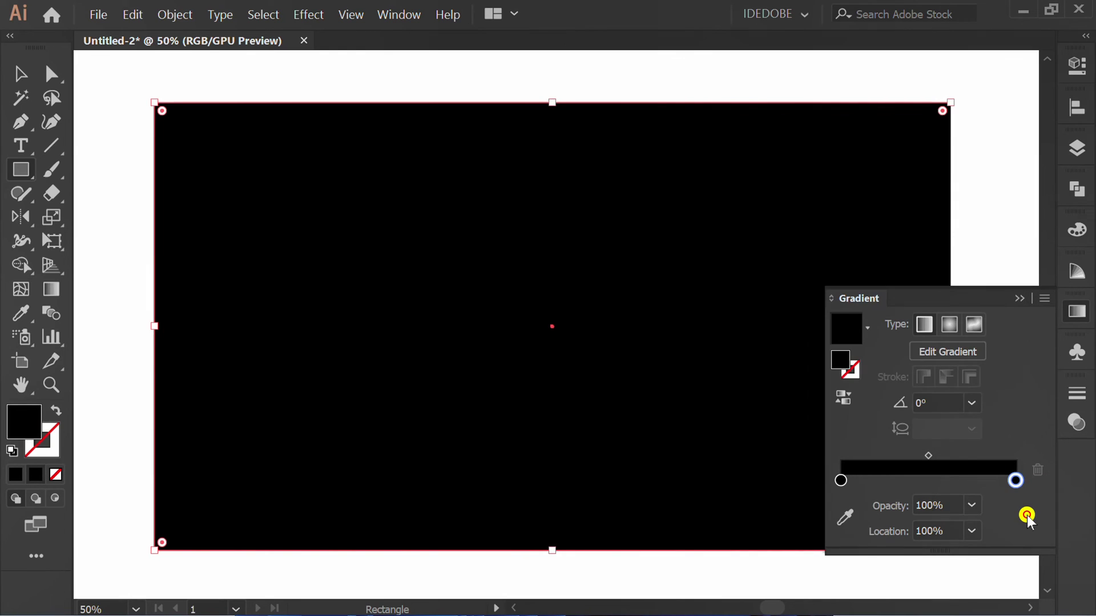
Set both end gradient stops to 50% opacity
left_click(971, 506)
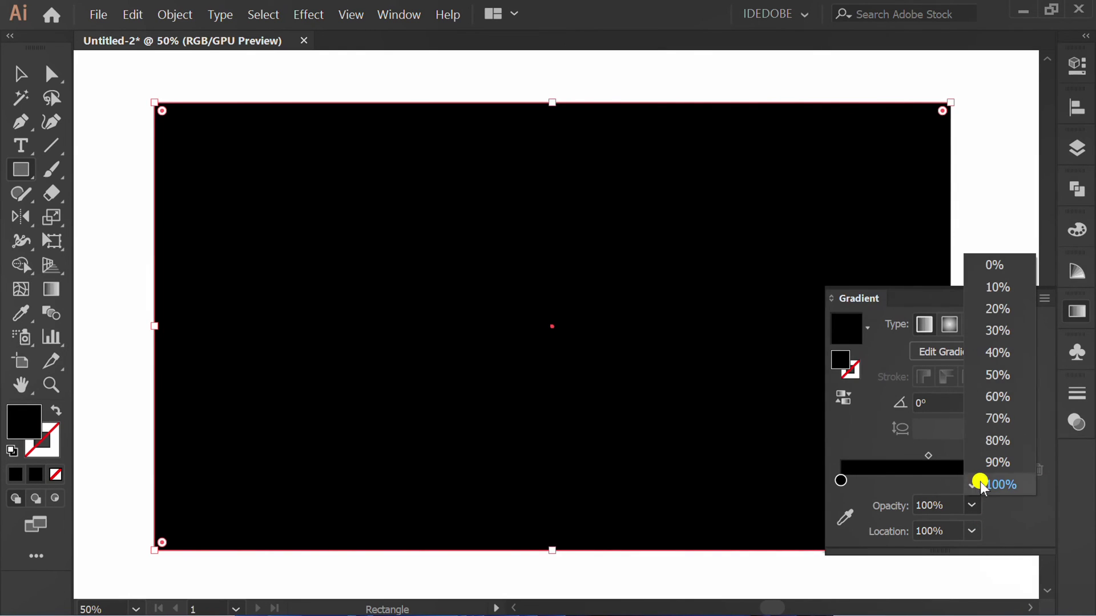
left_click(1015, 375)
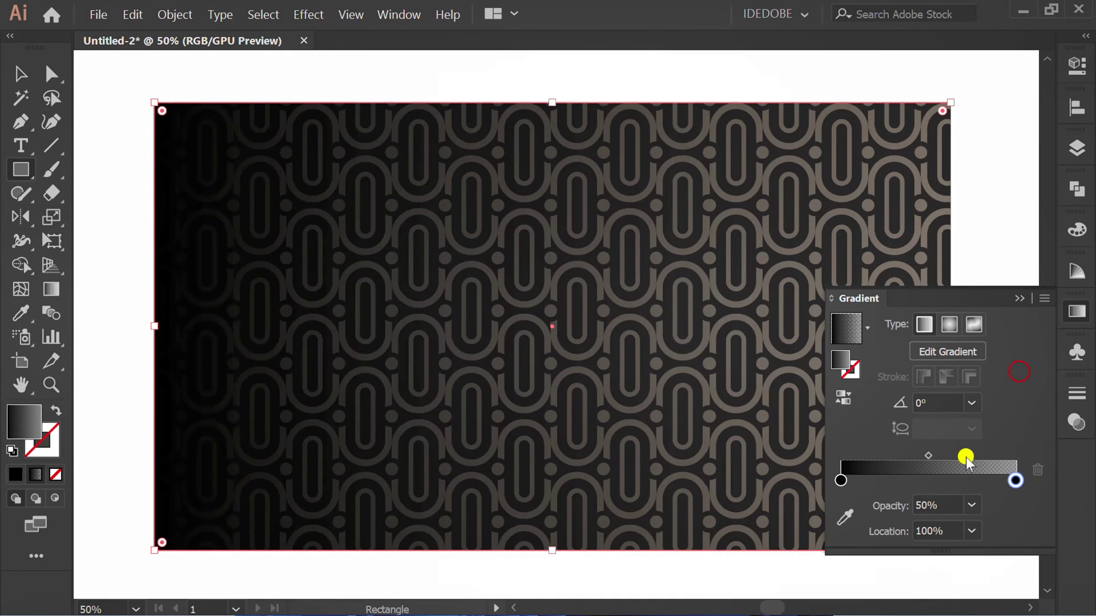
left_click(842, 480)
left_click(973, 506)
left_click(1003, 375)
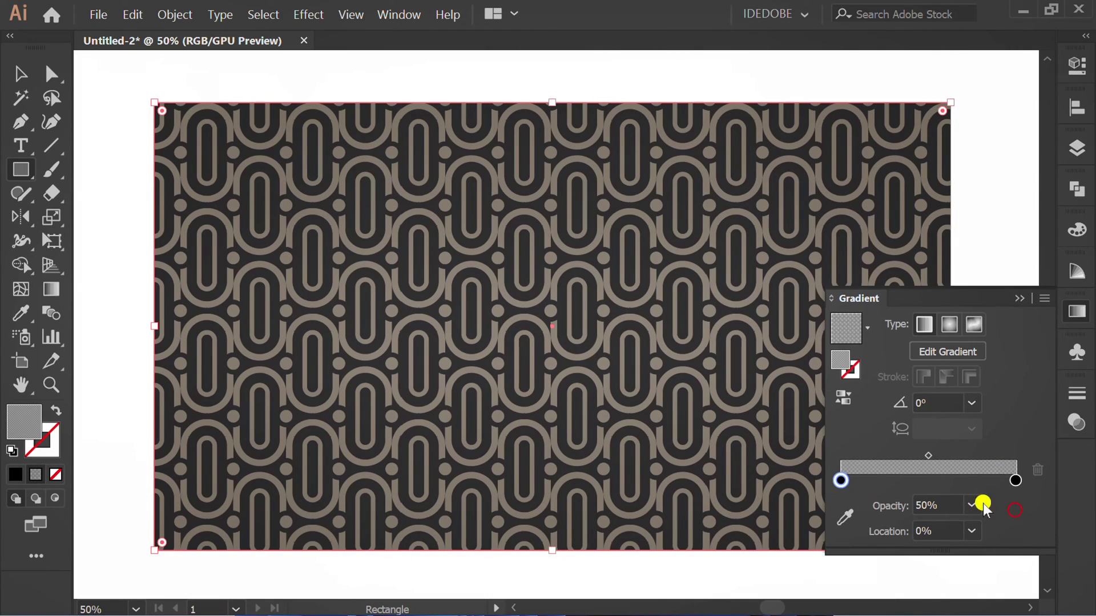
Add three gradient stops and place the middle one at 50%
left_click(875, 481)
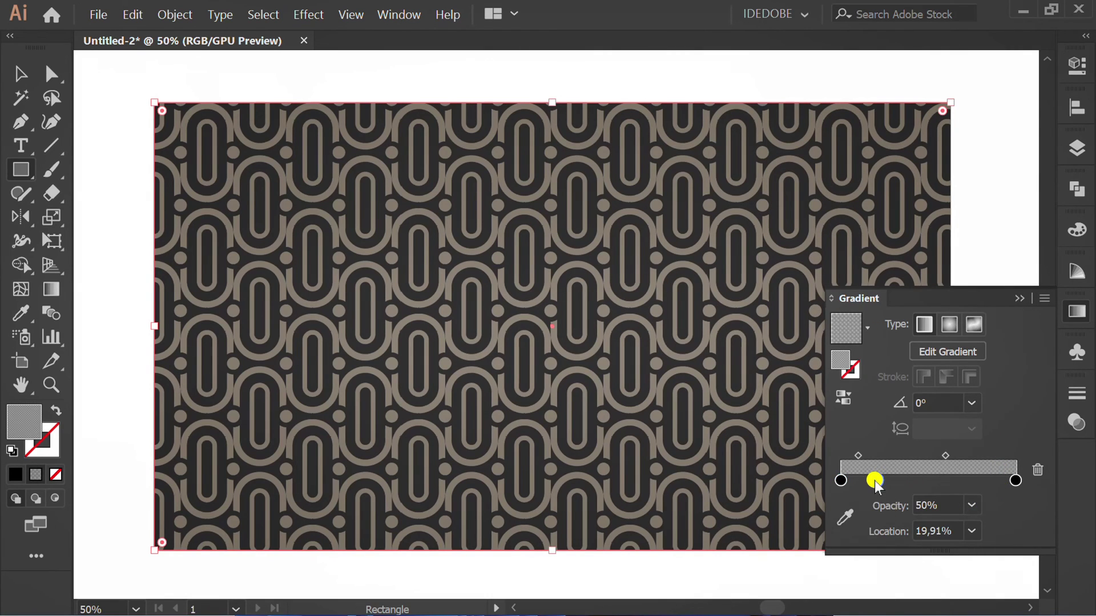
left_click(933, 481)
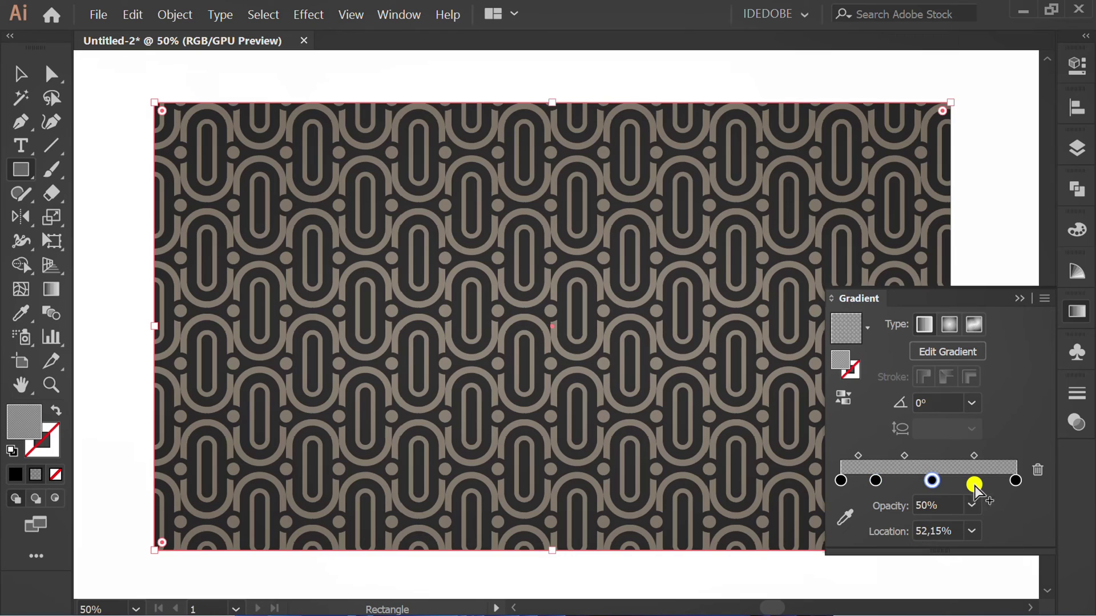
left_click(976, 481)
left_click_drag(932, 481, 929, 480)
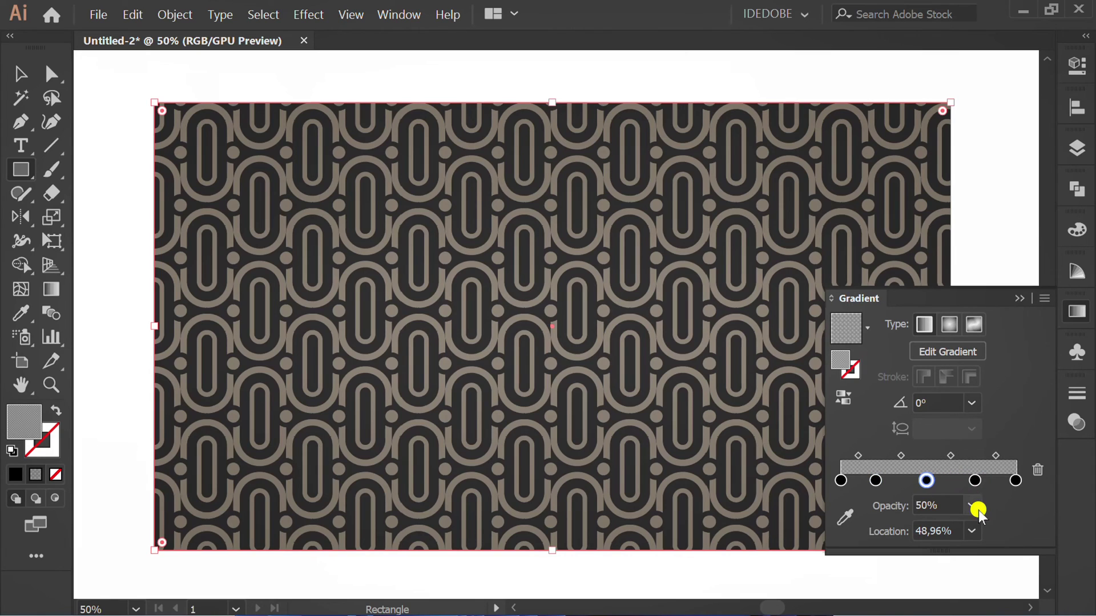
left_click(972, 530)
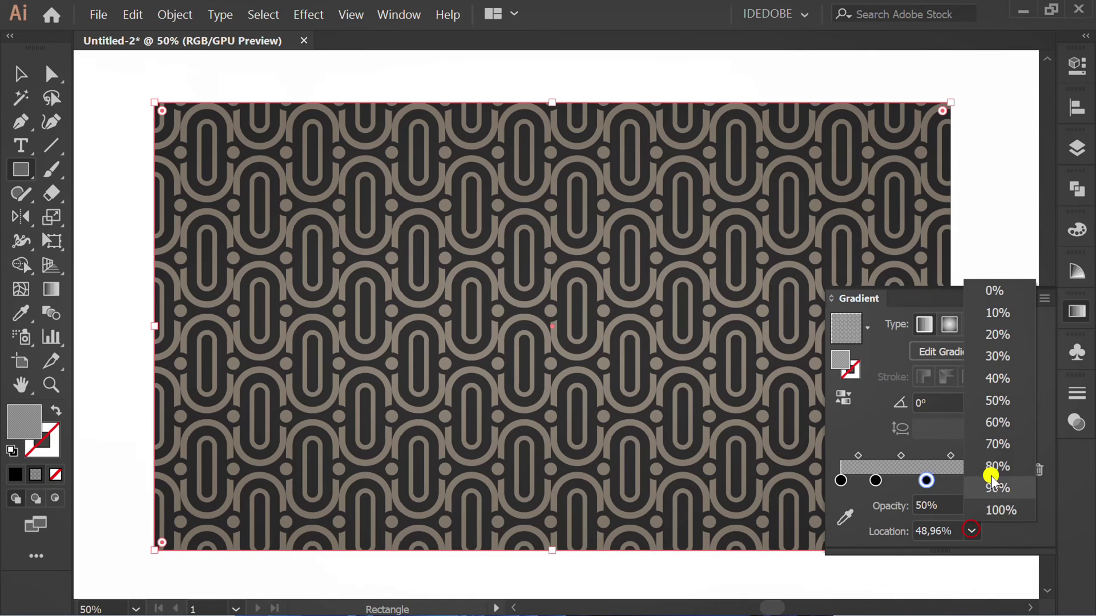
left_click(1004, 401)
Reposition the second stop and set the fourth stop's location to 75%
left_click(875, 481)
left_click(972, 531)
left_click(1010, 358)
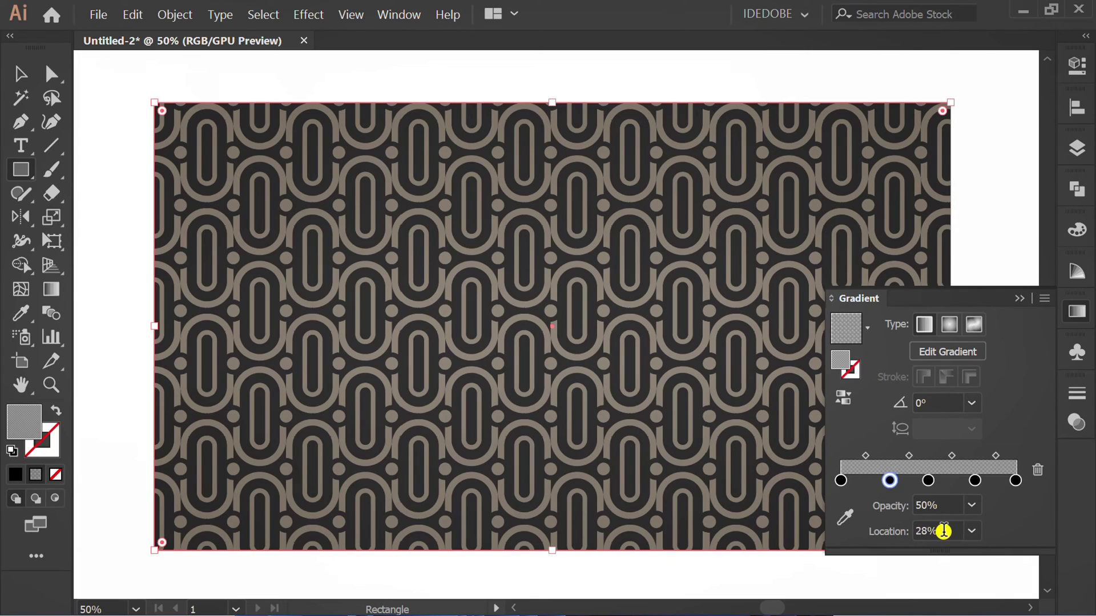
scroll(945, 531, "down", 2)
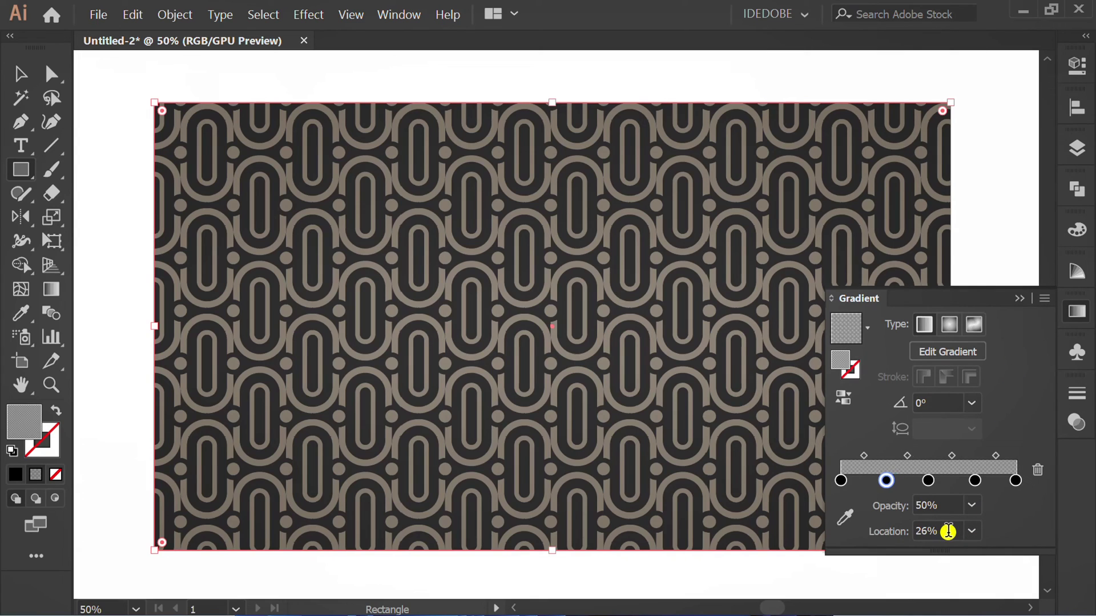
left_click(975, 481)
type("75")
key("Return")
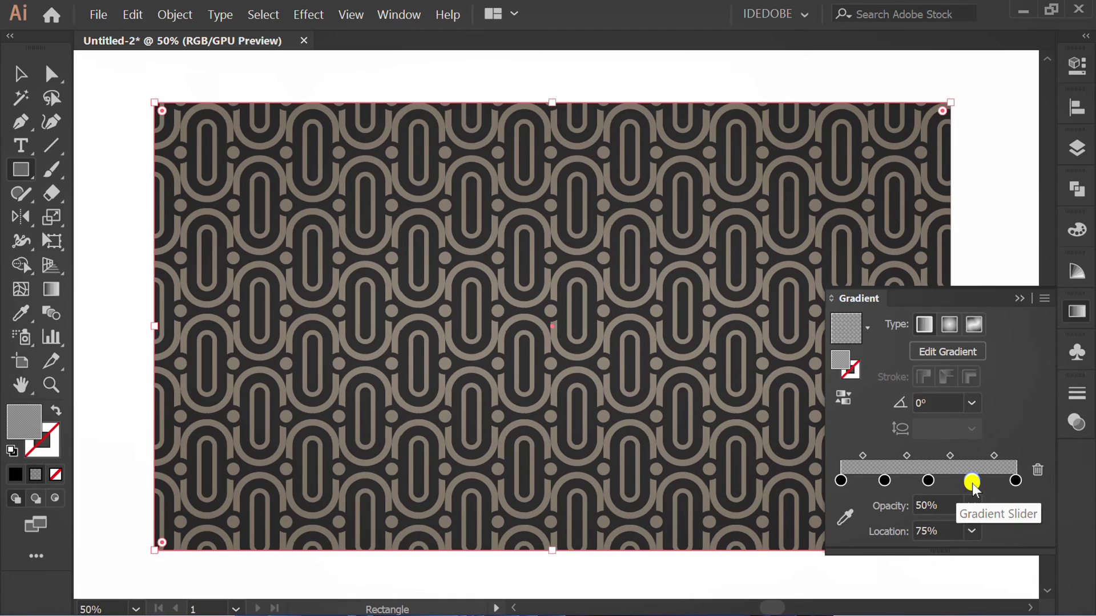
Make the second and fourth gradient stops 0% opacity
left_click(971, 505)
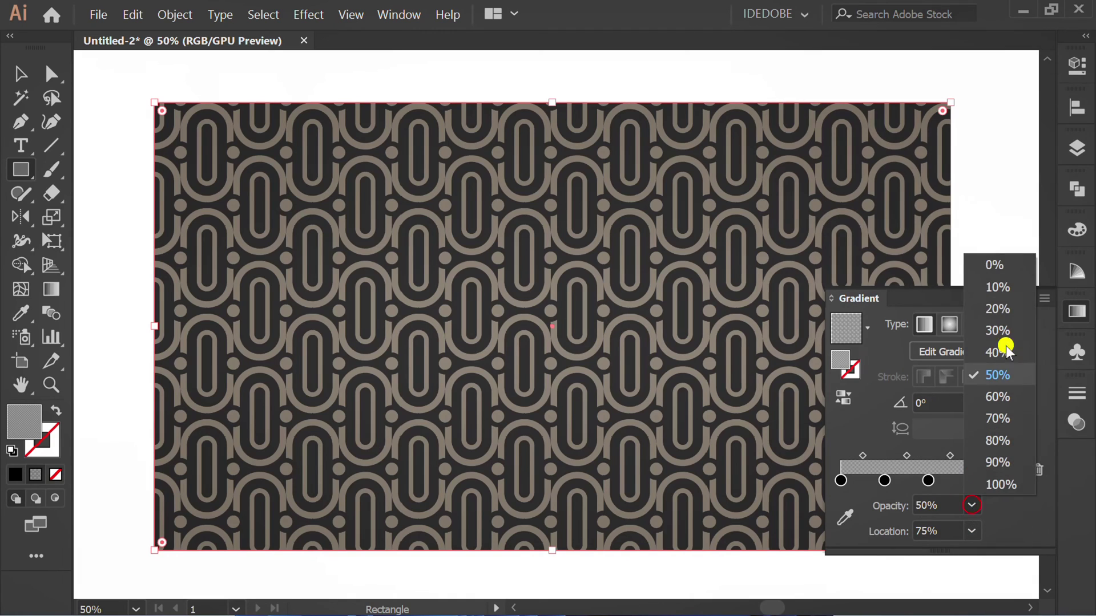
left_click(1008, 265)
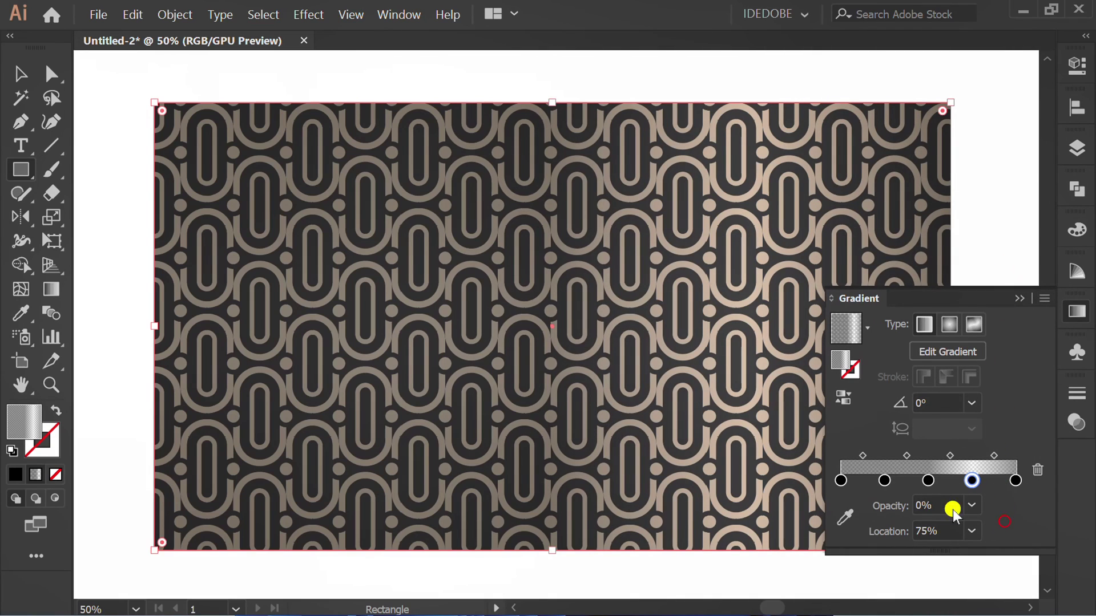
left_click(884, 481)
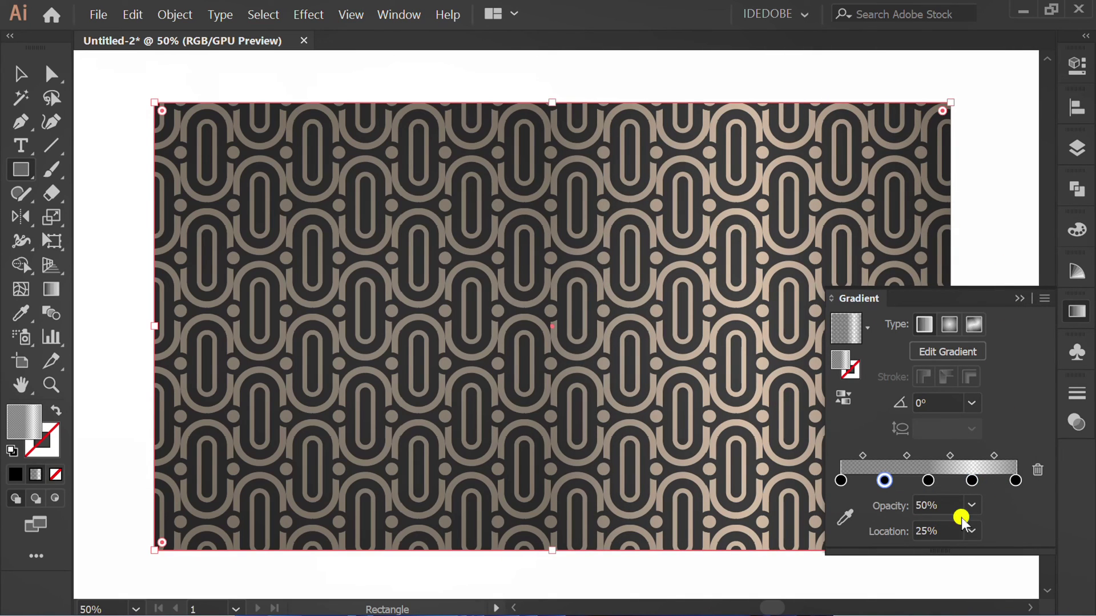
left_click(971, 505)
left_click(1012, 265)
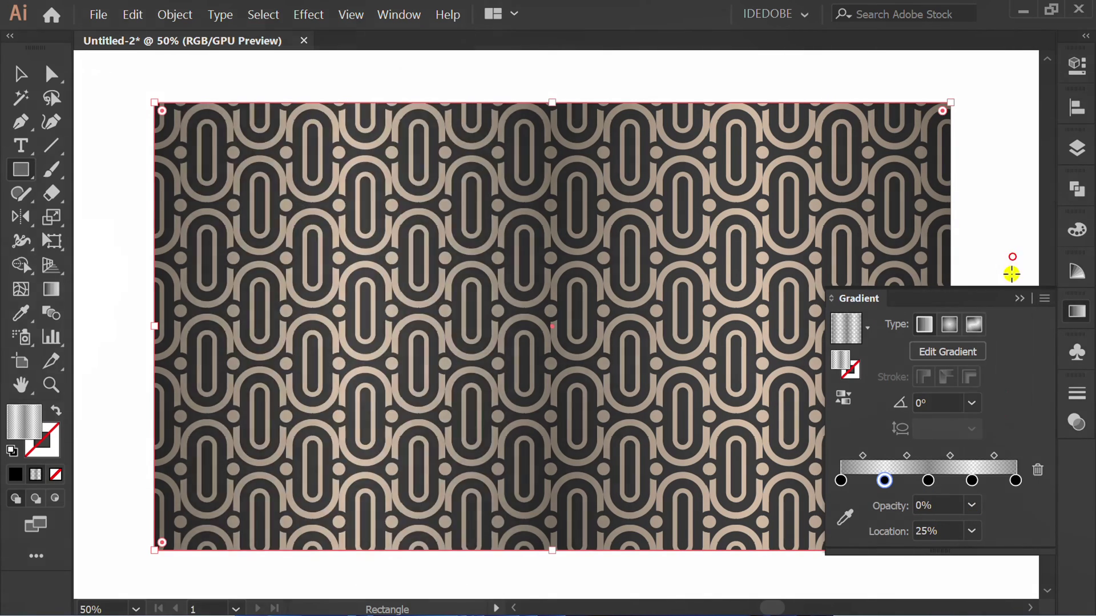
Set the gradient angle to -45° and the middle stop's opacity to 30%
left_click(972, 404)
left_click(1005, 251)
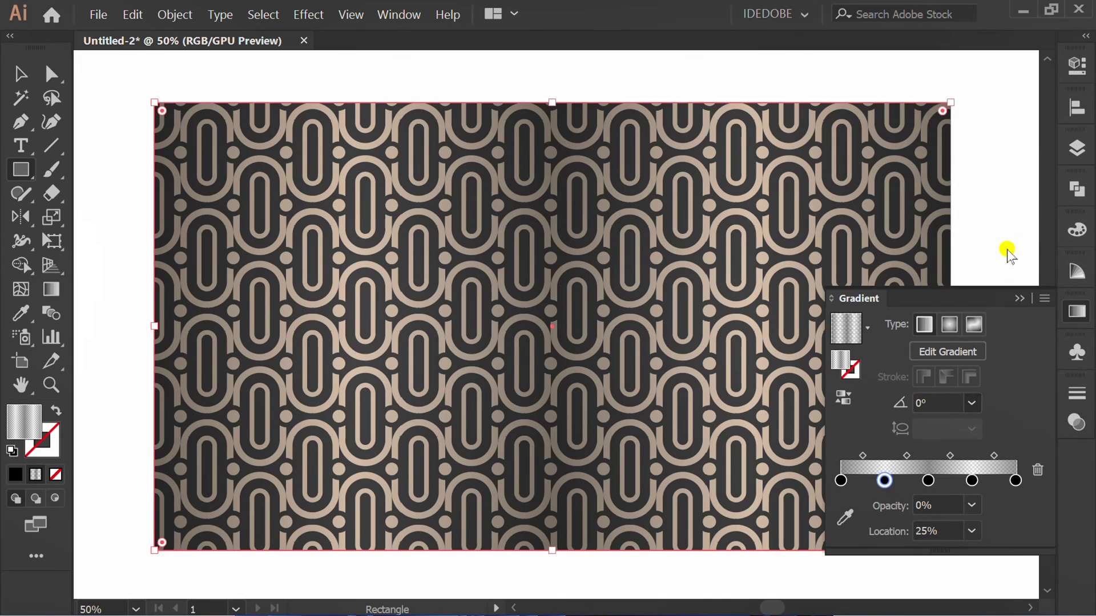
left_click(928, 481)
left_click(975, 507)
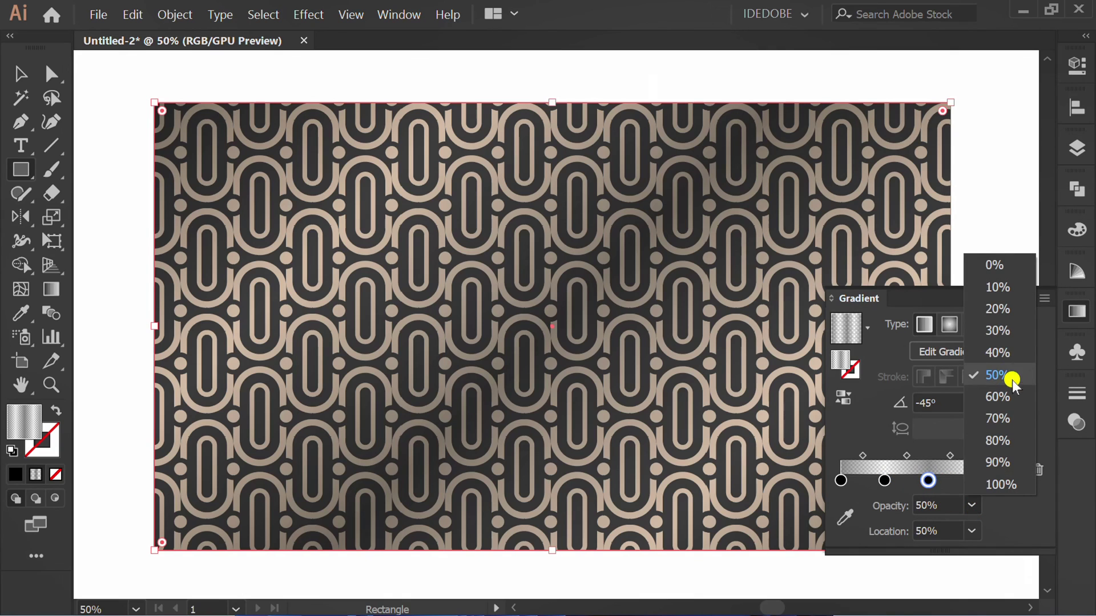
left_click(1009, 331)
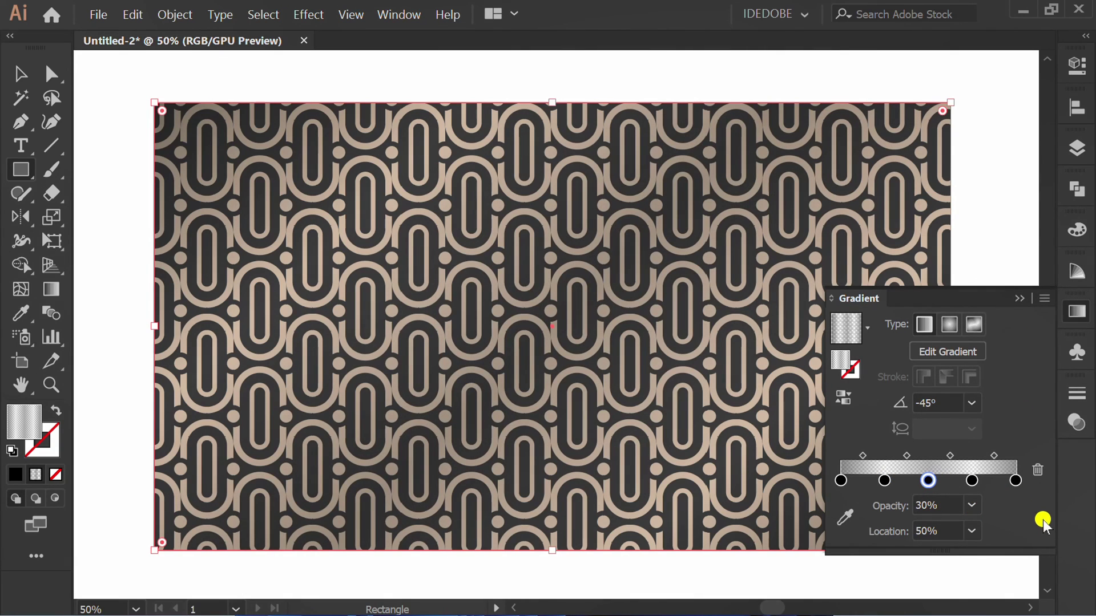